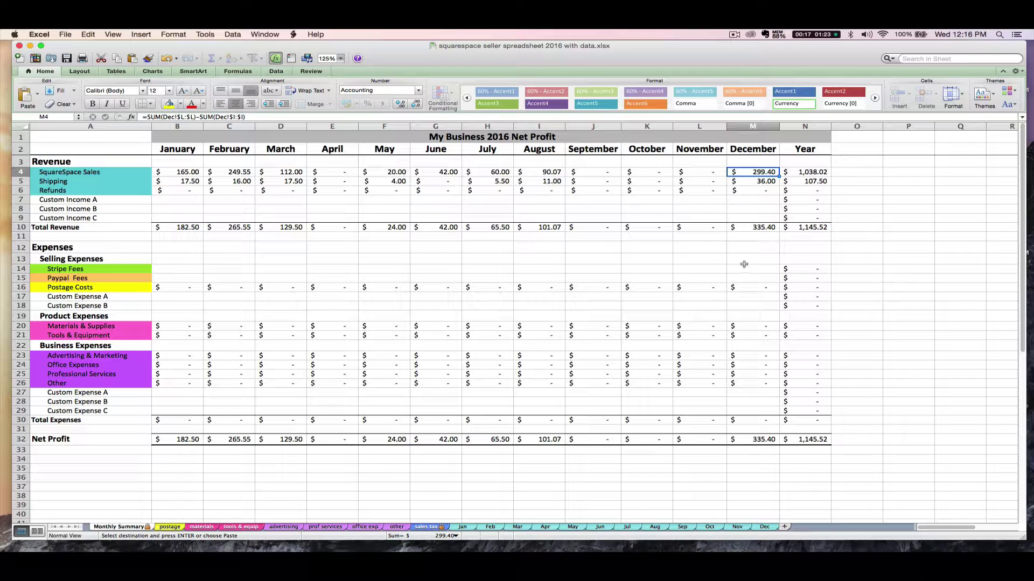
Step: Relabel row 17 as 'SquareSpace subscription' and enter 24 for January through March
click(738, 260)
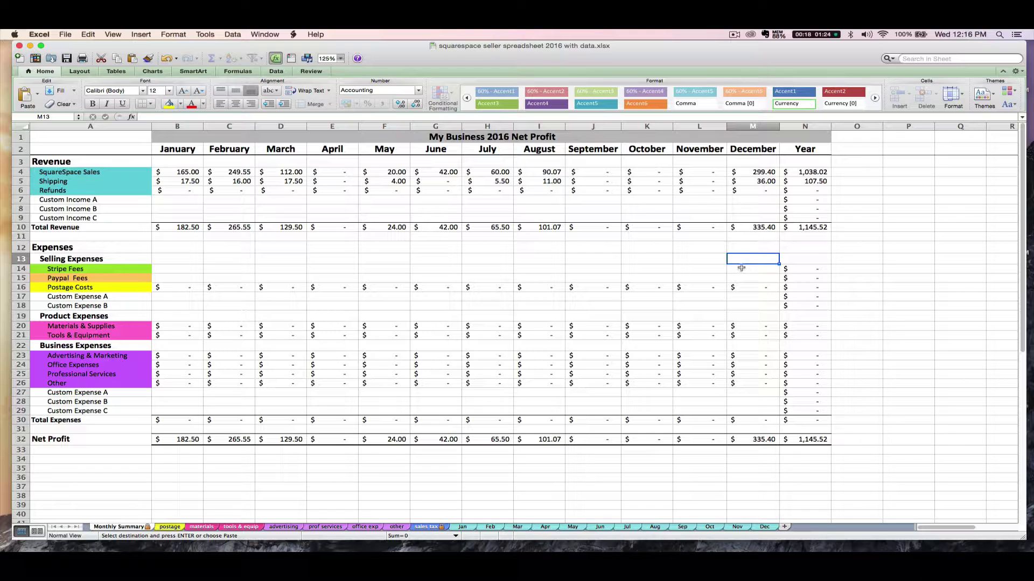
click(105, 298)
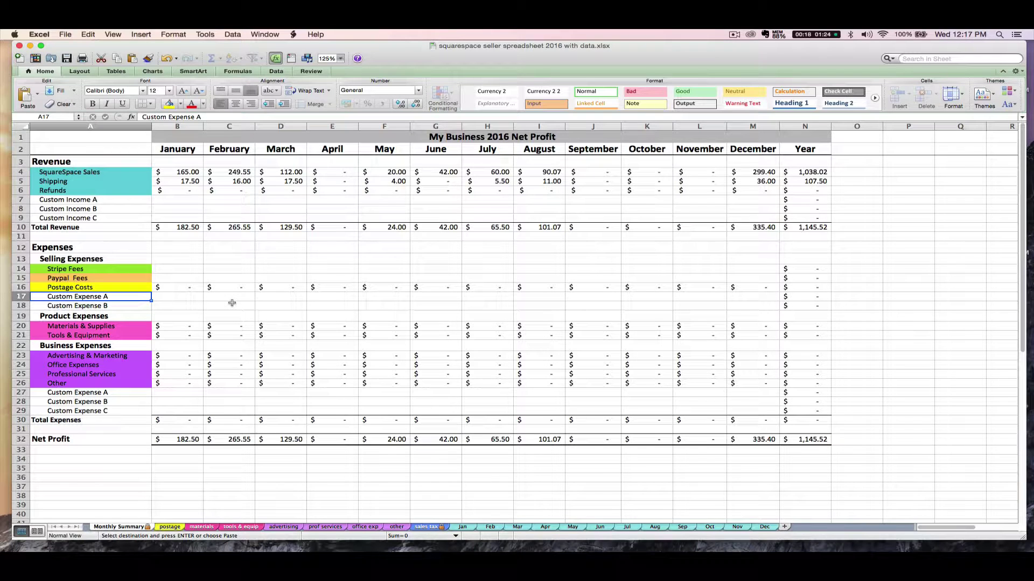
text(SquareSpace)
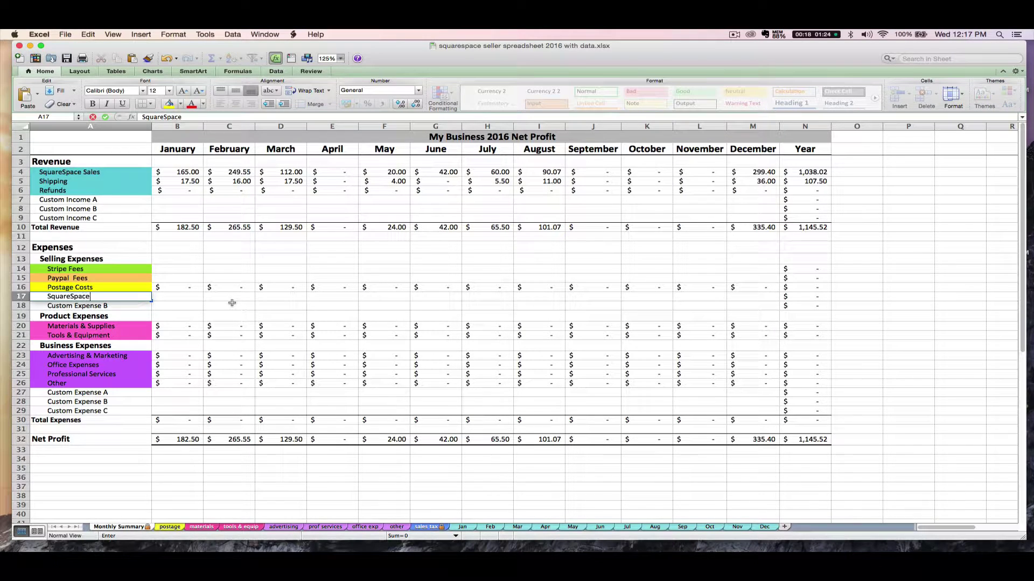
text( subscription)
key(Tab)
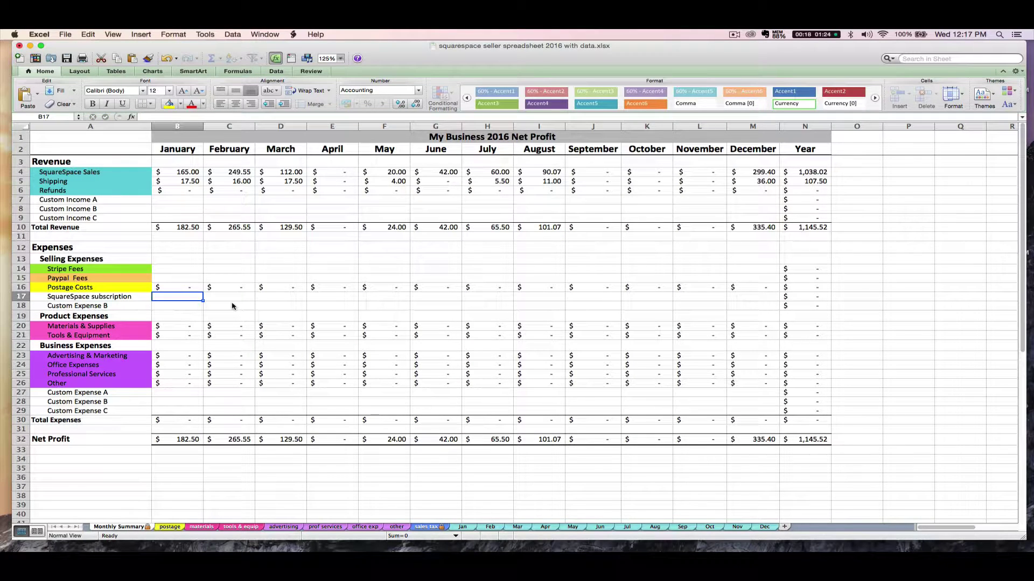
text(24)
key(Tab)
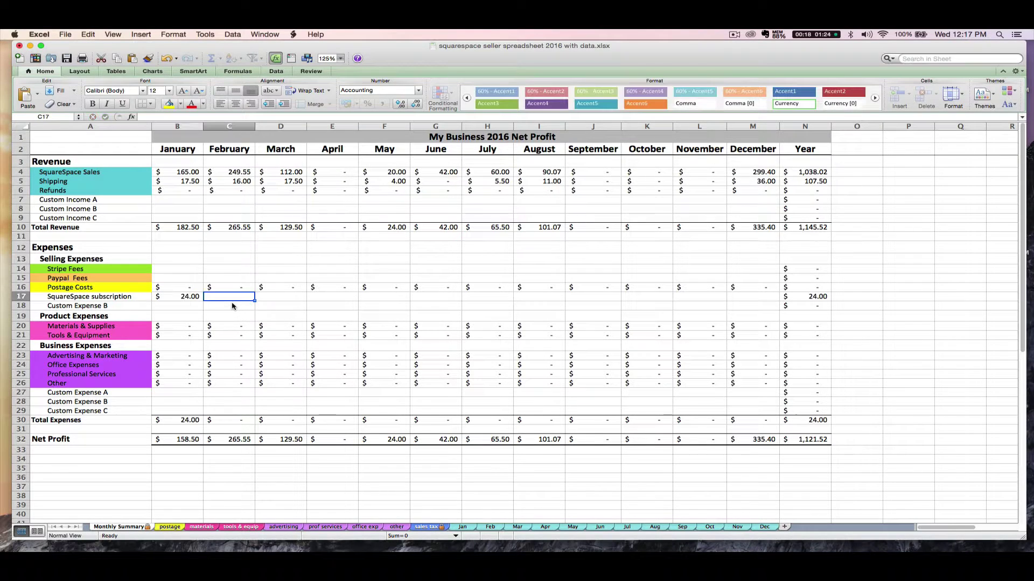
text(24)
key(Tab)
text(24)
key(Tab)
Step: Enter 24 in the subscription row for April through November
click(101, 298)
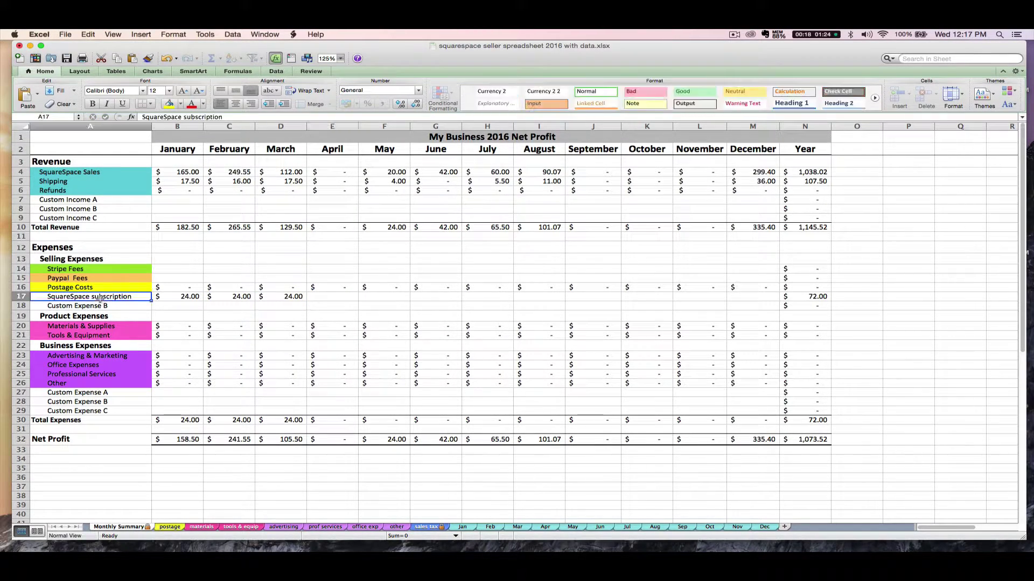
click(340, 299)
text(24)
key(Tab)
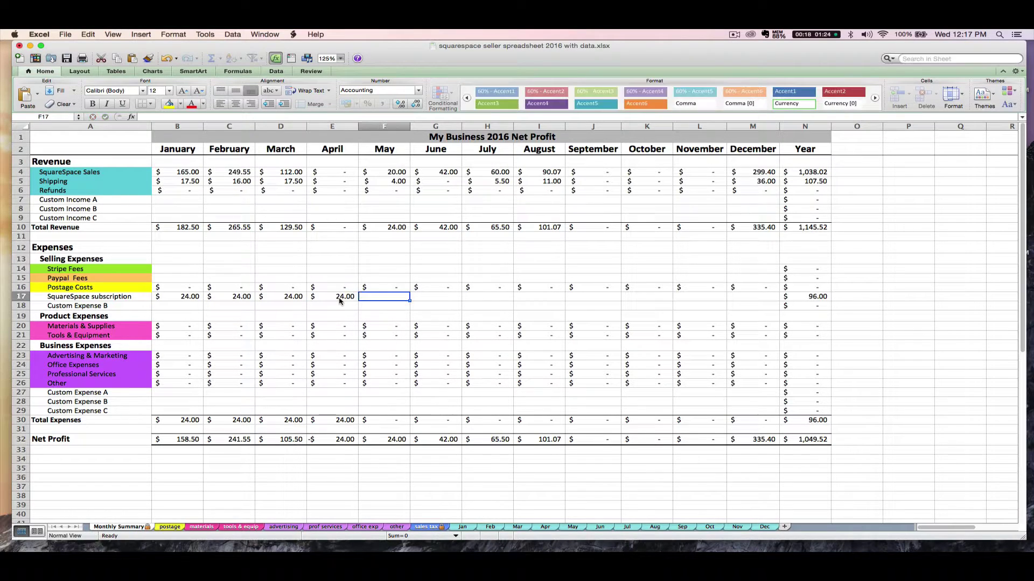
text(24)
key(Tab)
text(24)
key(Tab)
text(24)
key(Tab)
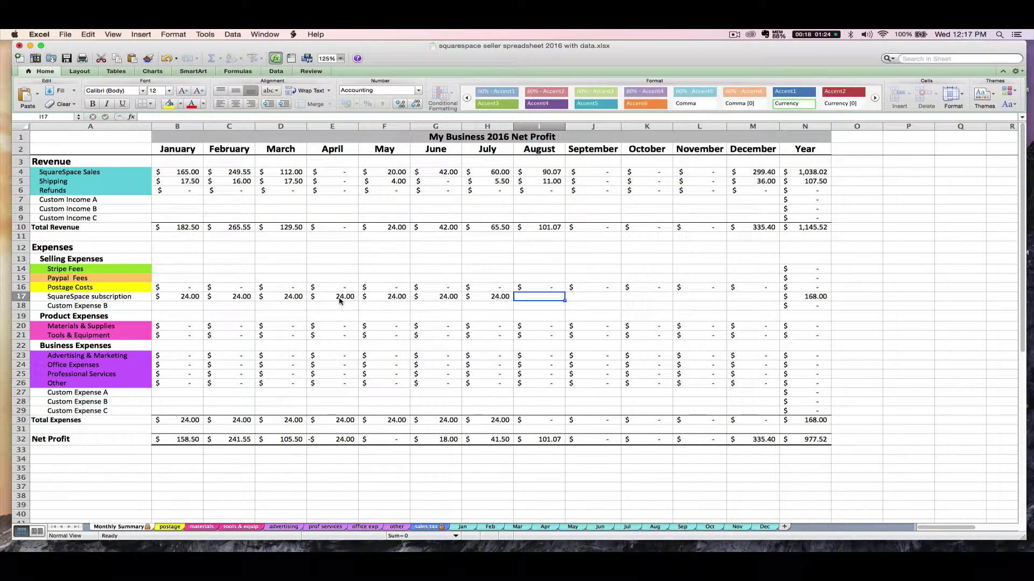
text(24)
key(Tab)
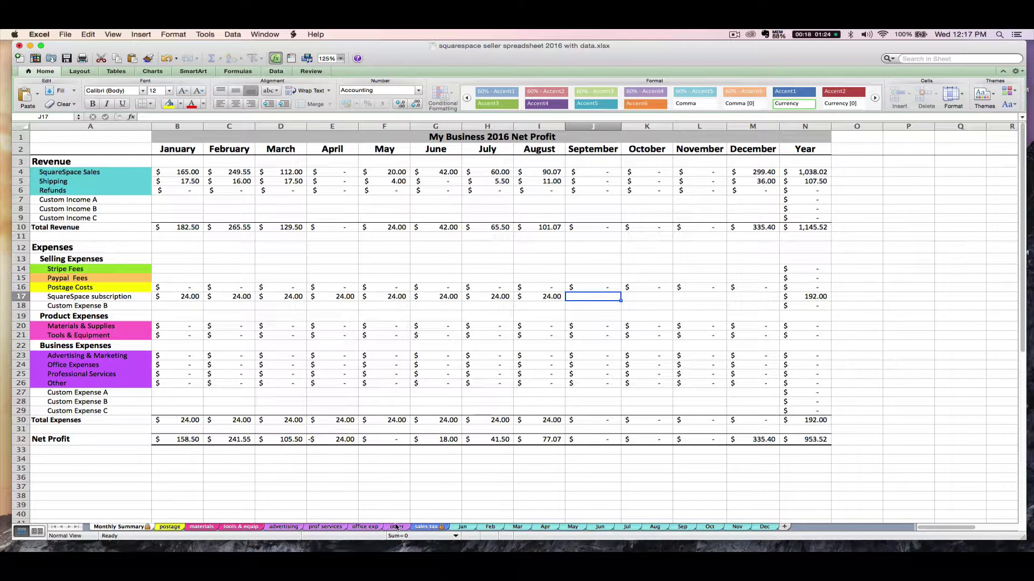
text(24)
key(Tab)
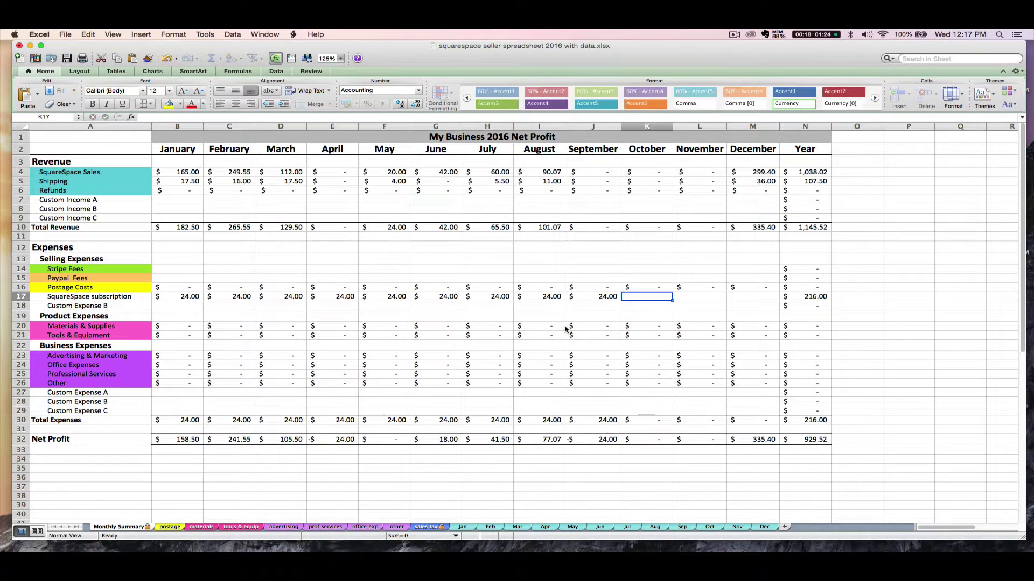
text(24)
key(Tab)
text(24)
key(Tab)
Step: Enter 24 for December to complete the subscription row, then switch to the Squarespace pricing page
text(24)
key(Return)
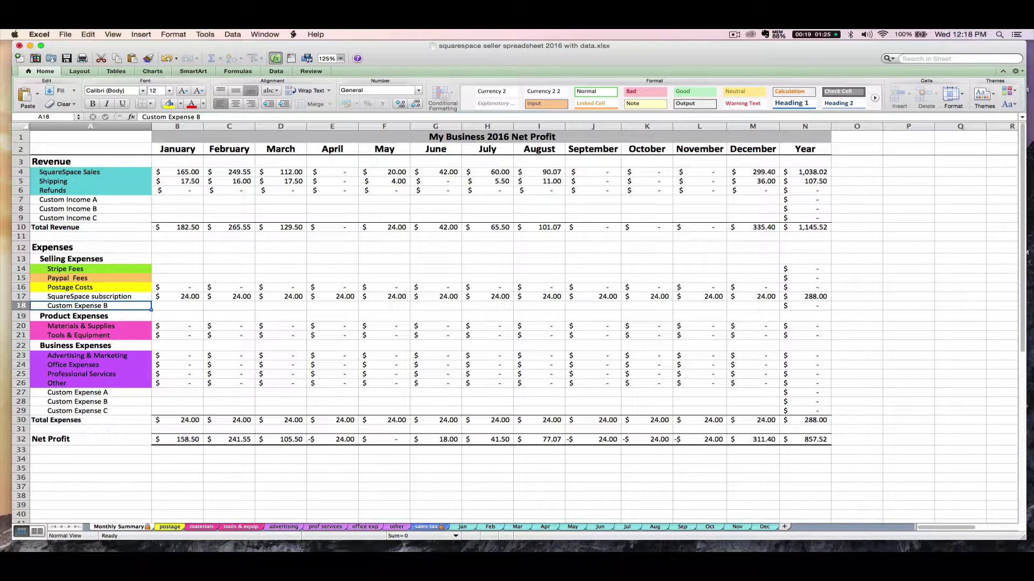
key(super+Tab)
Step: Compare Squarespace website plans against online store prices (Basic $26, Advanced $40), then return to Excel
click(443, 120)
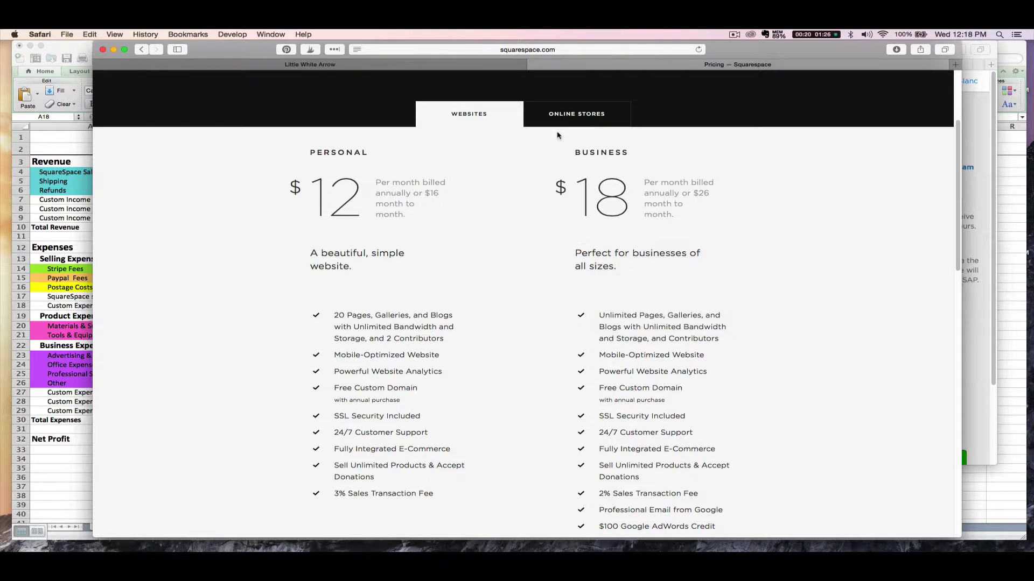
click(563, 116)
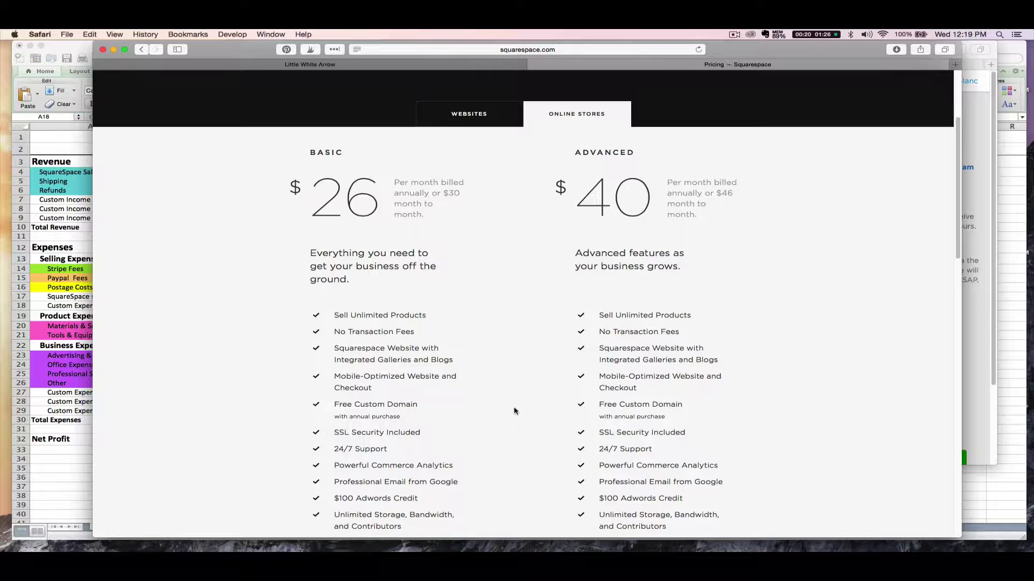
click(62, 278)
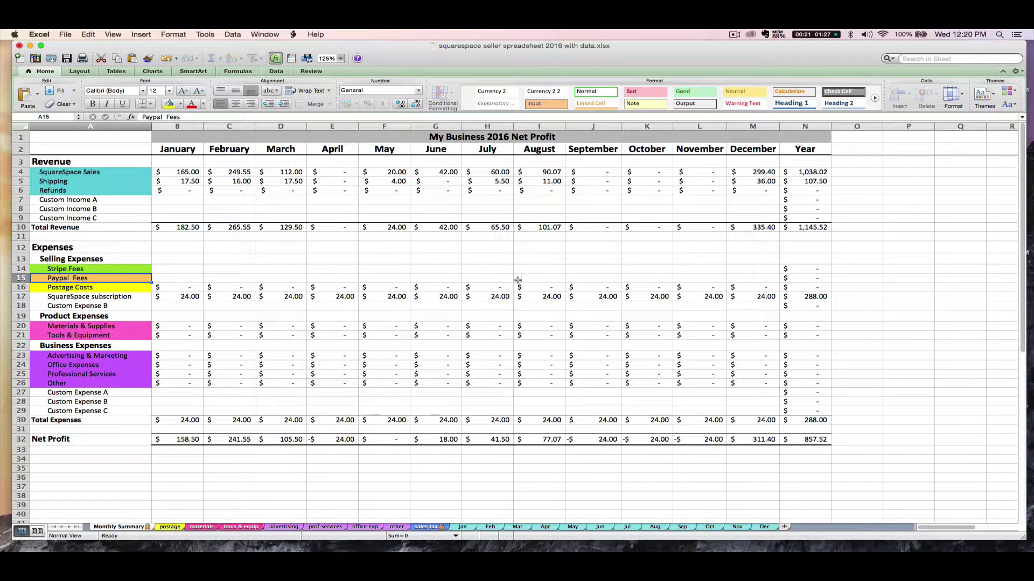
Step: Select the Stripe and Paypal Fees row labels, then switch to the PayPal account summary
click(137, 268)
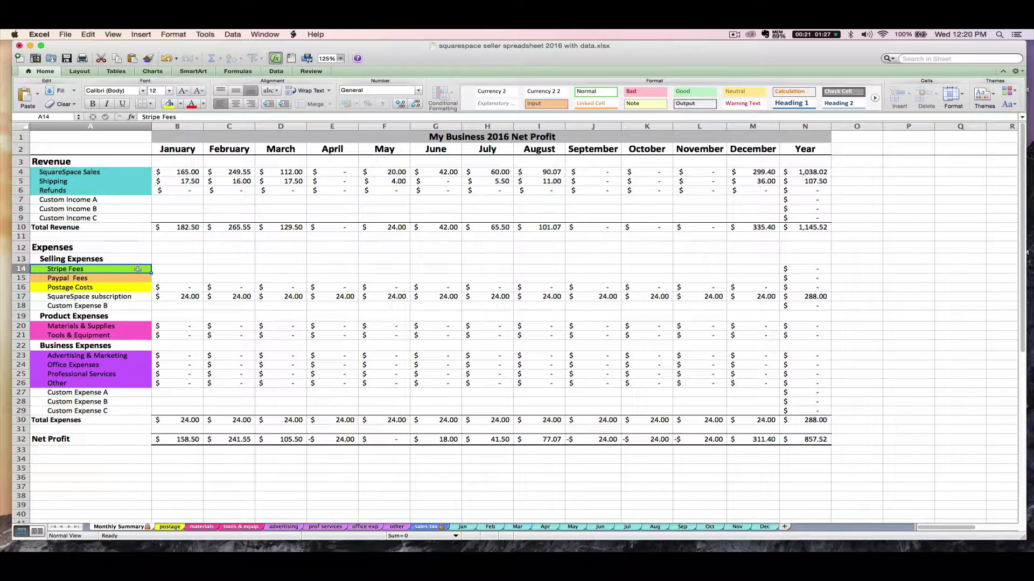
click(136, 278)
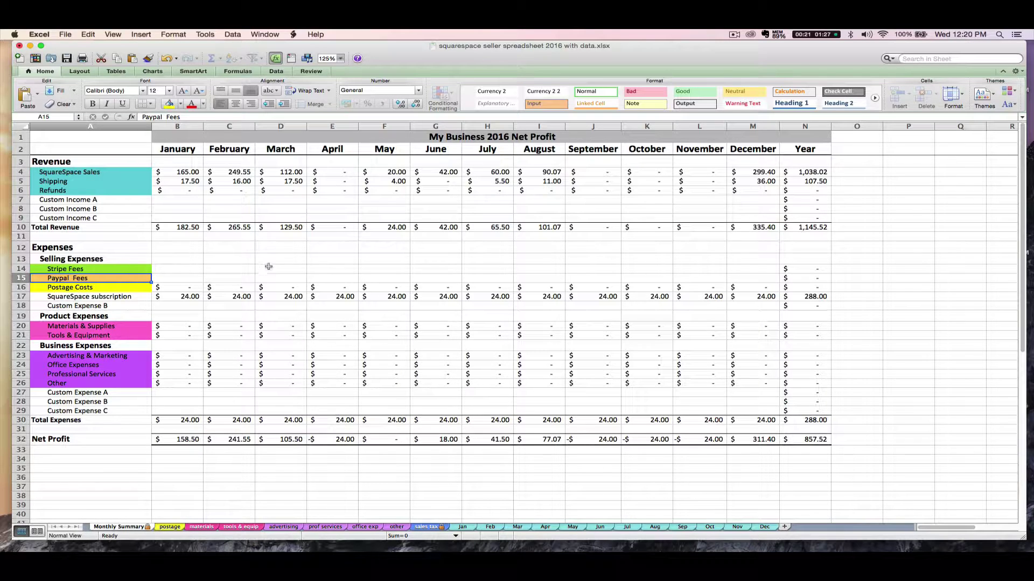
key(super+Tab)
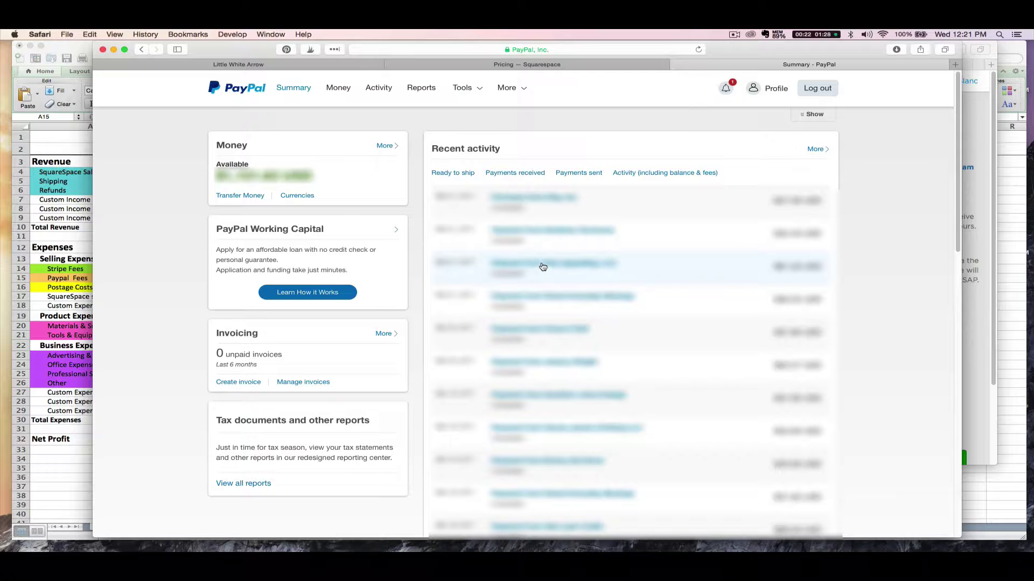
Step: Download PayPal's December 2016 monthly statement as a PDF from Reports > Statements
click(422, 90)
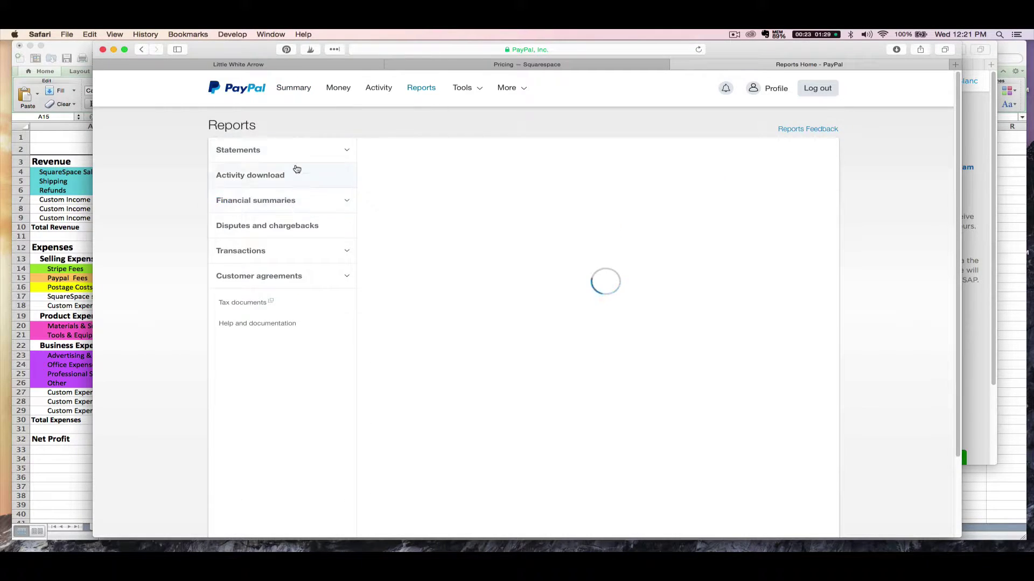
click(470, 229)
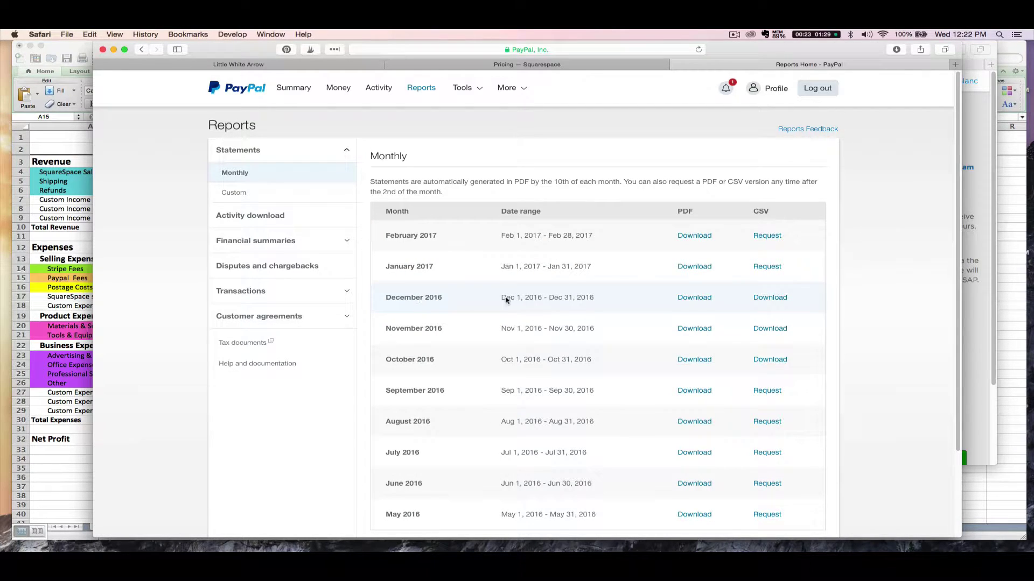
click(694, 300)
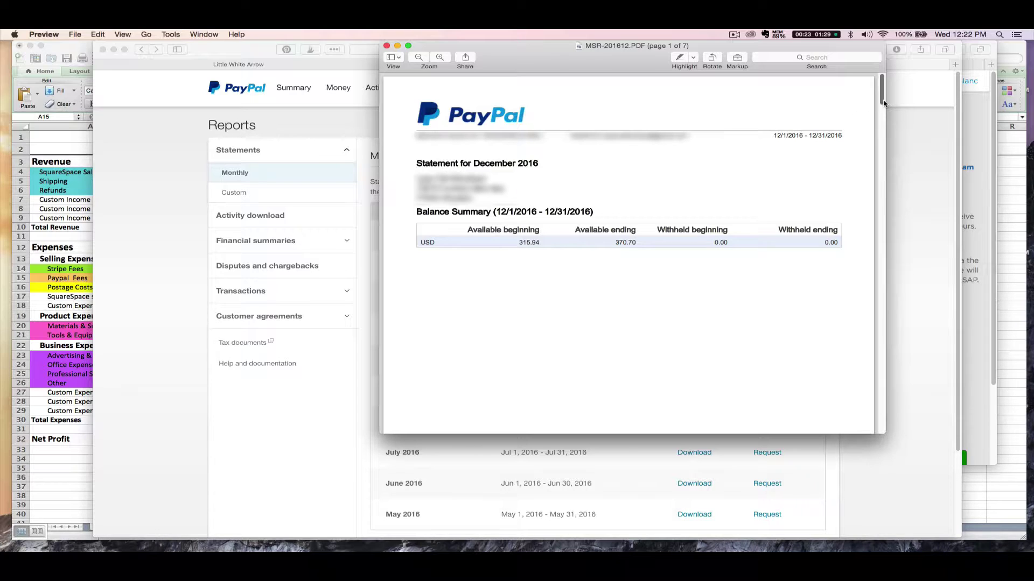
Step: Scroll the statement to the Activity Summary showing December fees of 133.25
drag(882, 104, 883, 159)
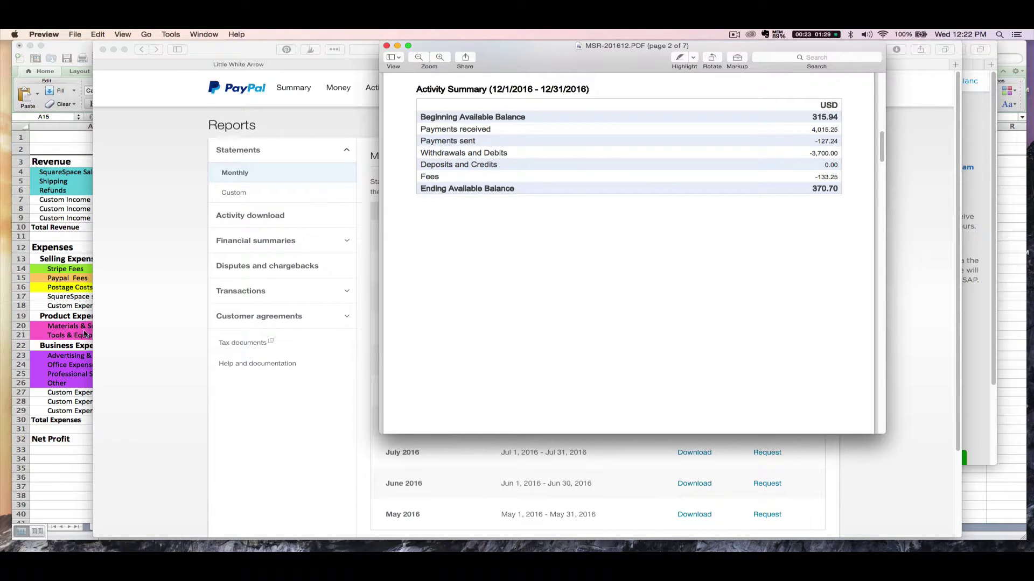
Step: Enter 133.25 as December's Paypal Fees in cell M15 of the Monthly Summary
key(super+Tab)
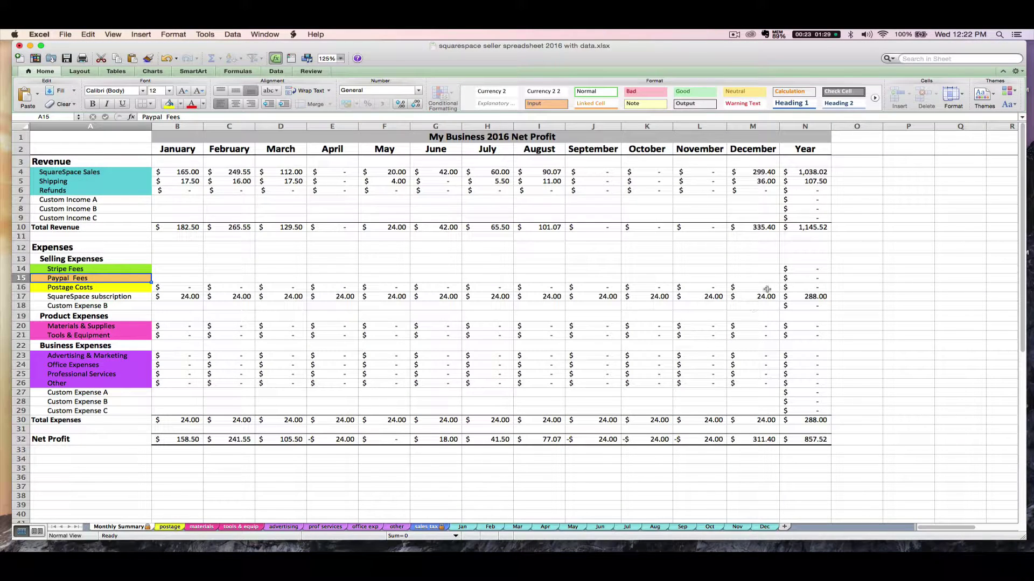
click(767, 278)
text(133.)
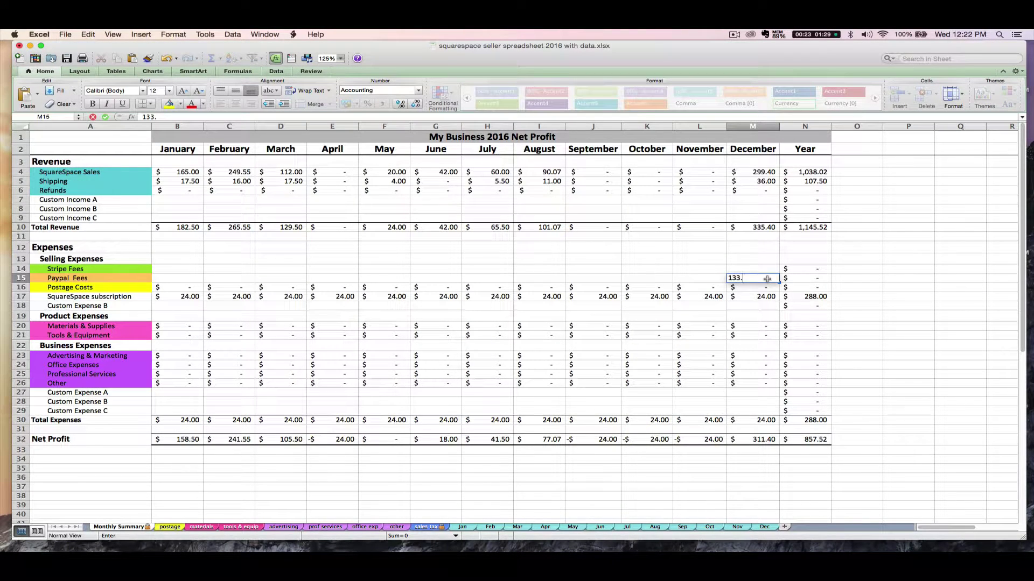
text(25)
key(Return)
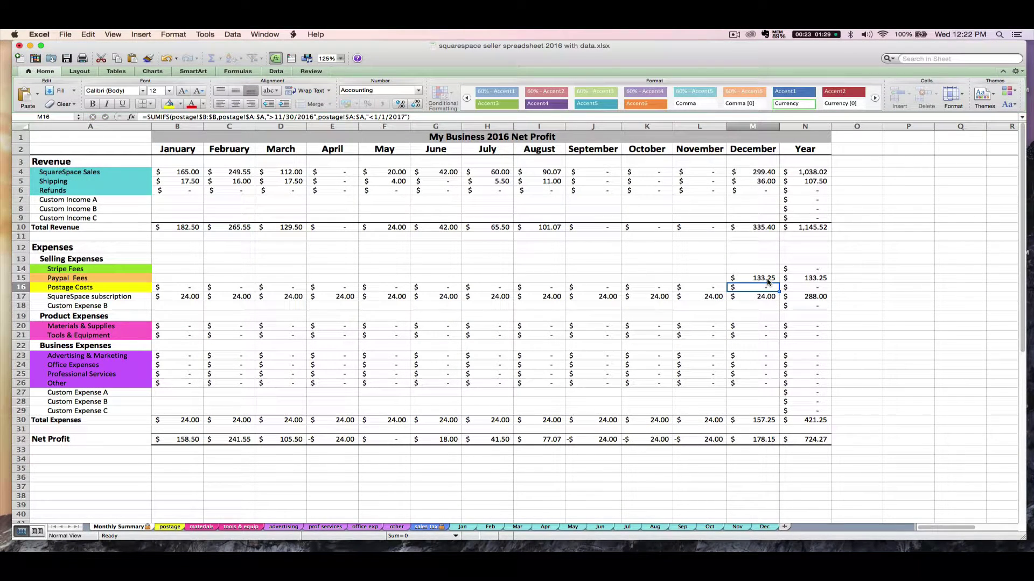
click(768, 279)
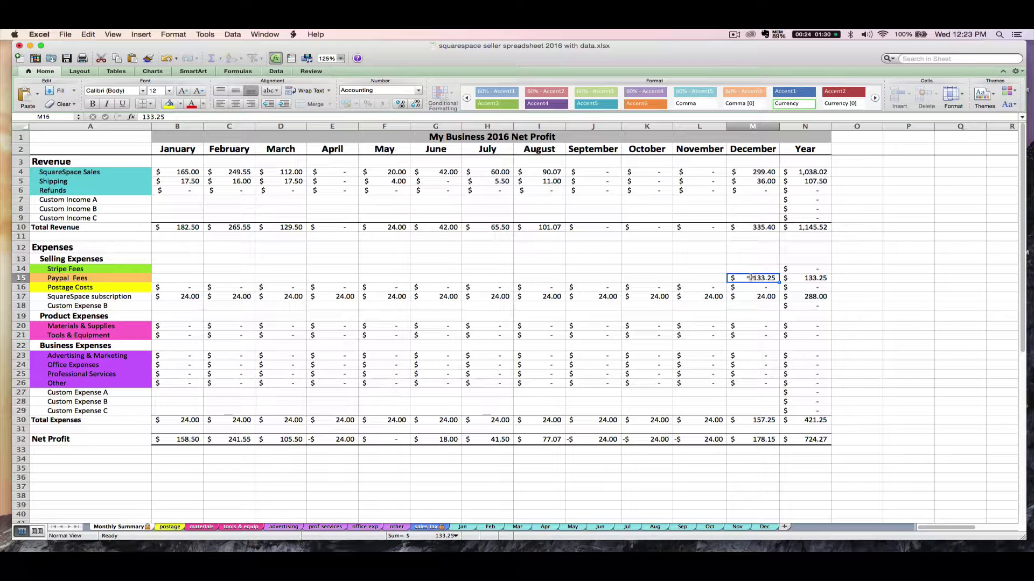
Step: Look up the 14.15 Printed Mint payment in the statement's transaction history, then return to Excel
key(super+Tab)
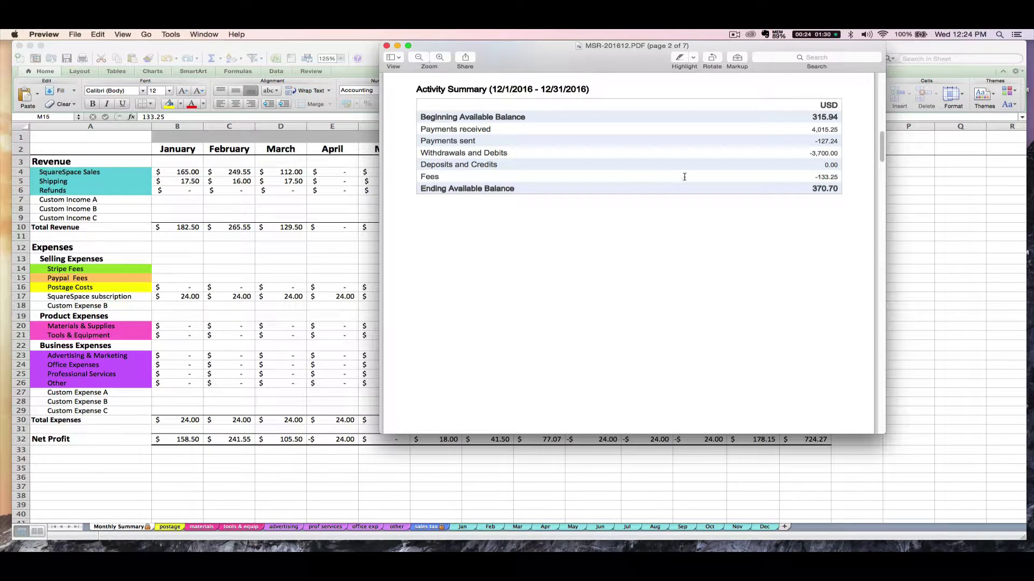
drag(881, 155, 882, 255)
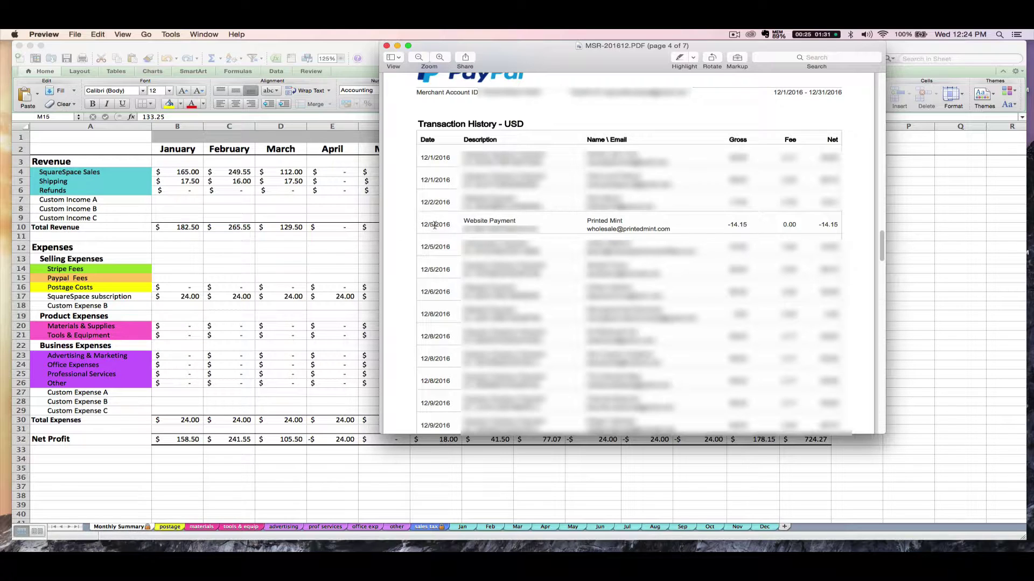
click(294, 303)
scroll(204, 363, down, 1)
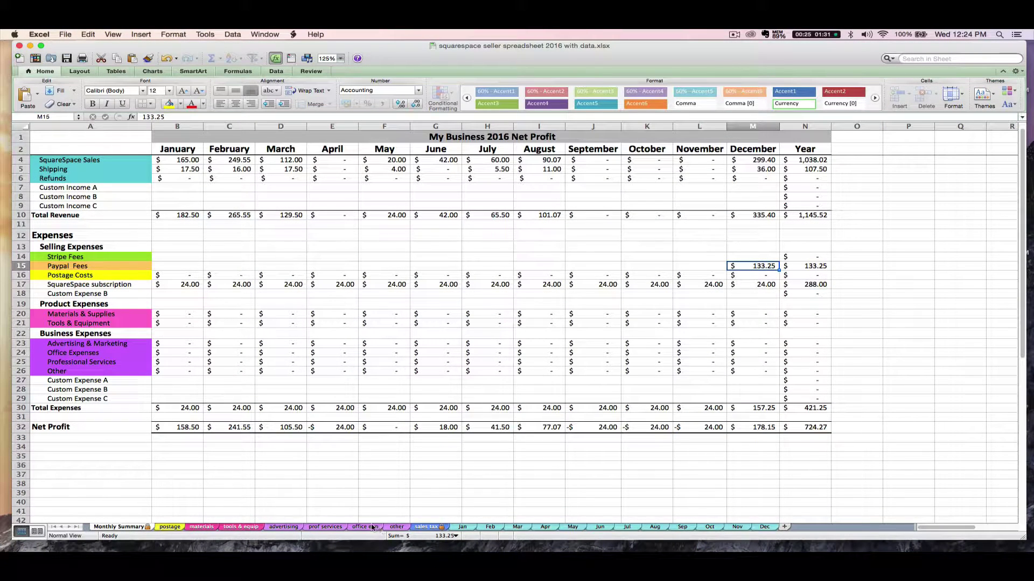
Step: On Raw Materials & Supplies, enter row 3: 12/5/16, 14.15, printedmint, coffee mug, PP
click(207, 527)
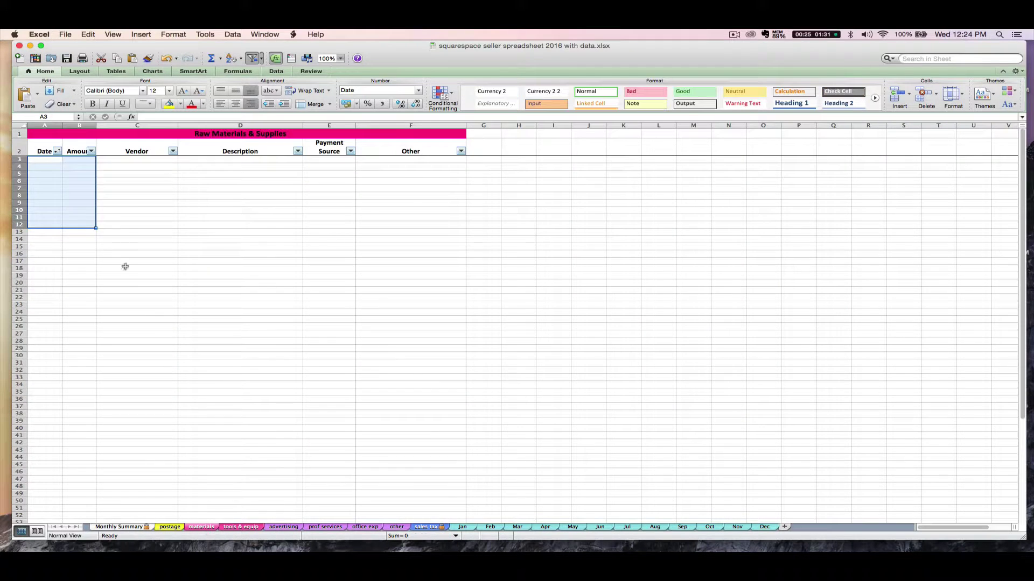
click(51, 160)
text(12/5/16)
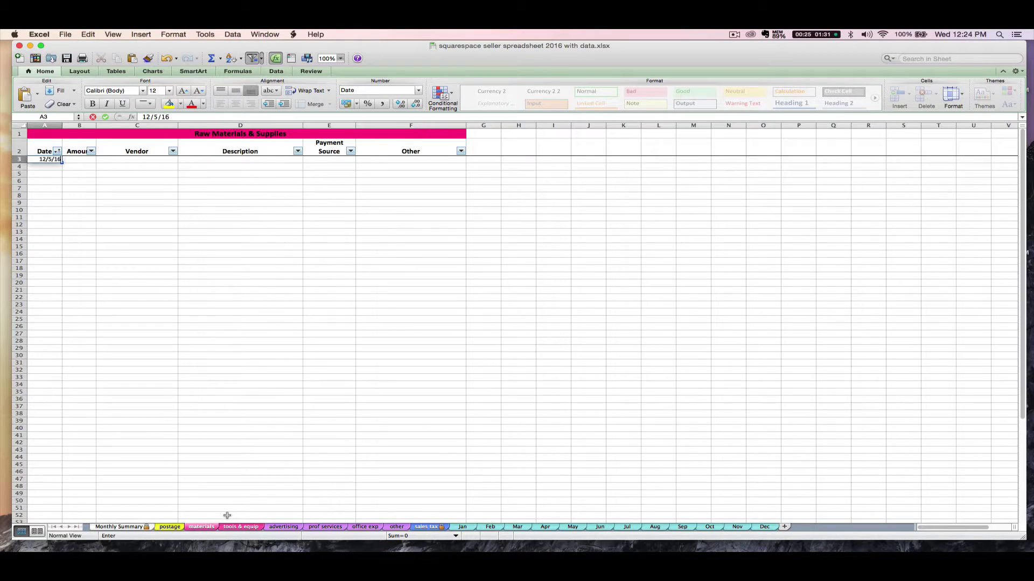
key(Tab)
text(14)
key(Tab)
text(printedm)
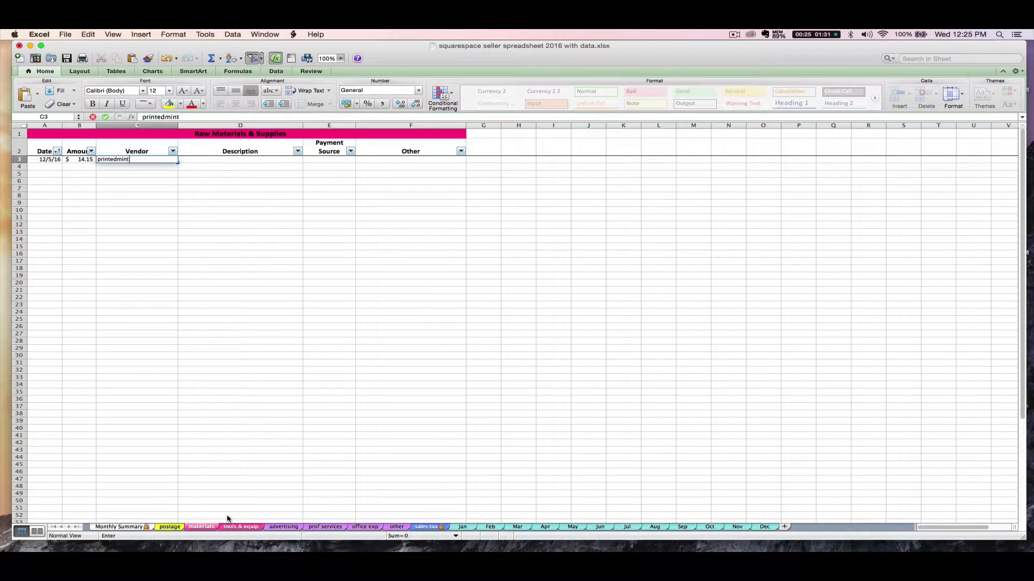
key(Tab)
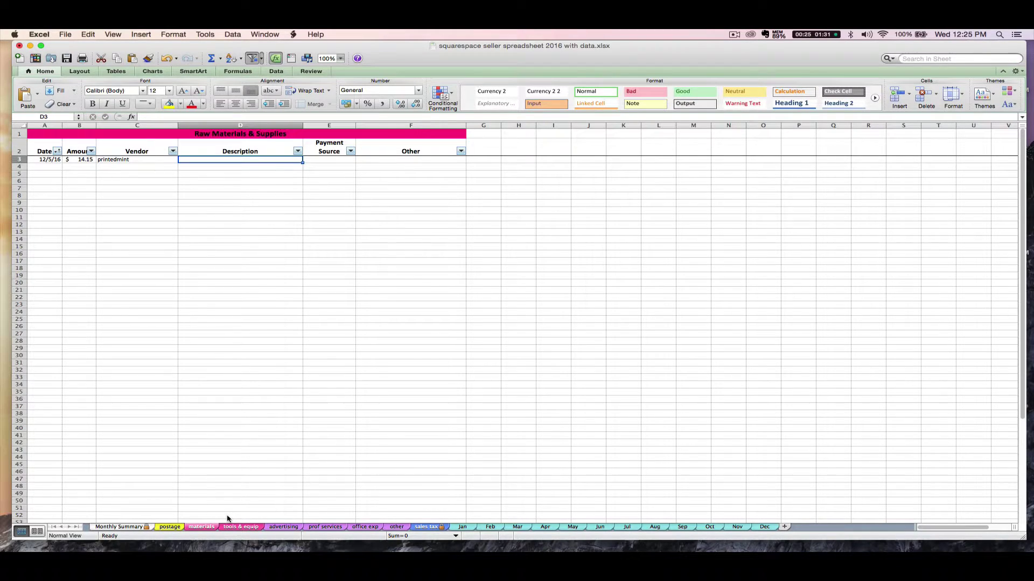
text(coffee mug)
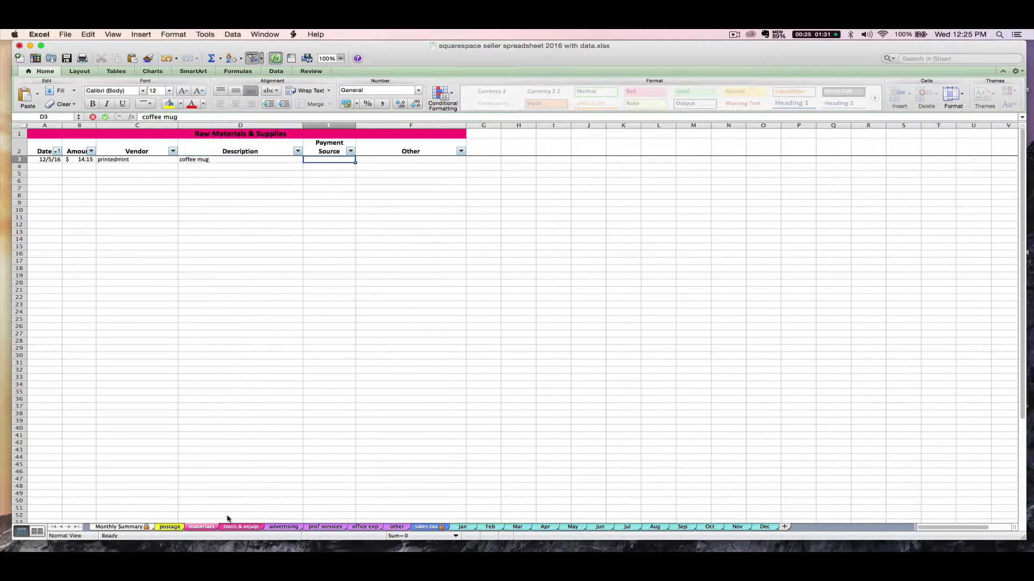
key(Tab)
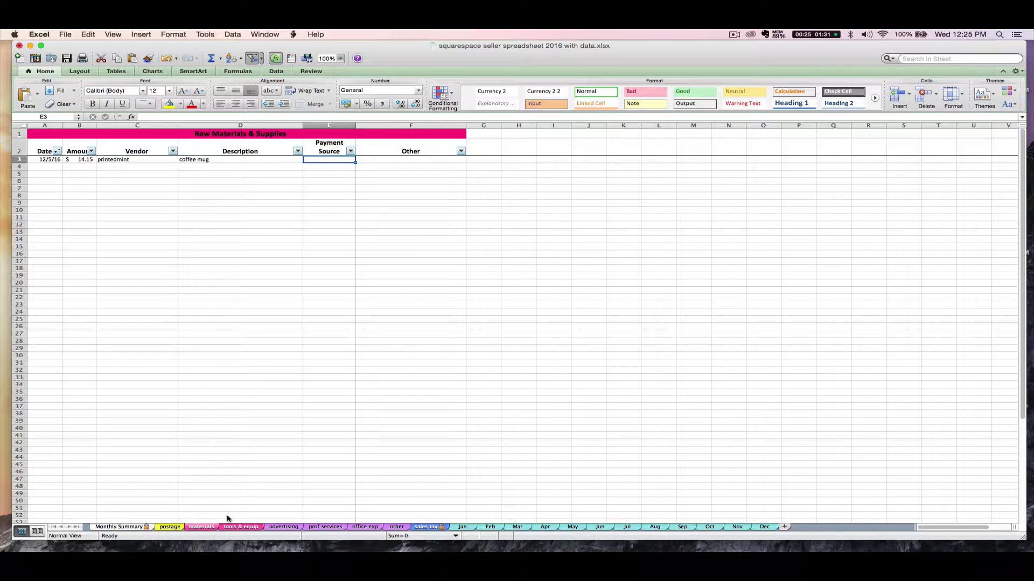
text(PP)
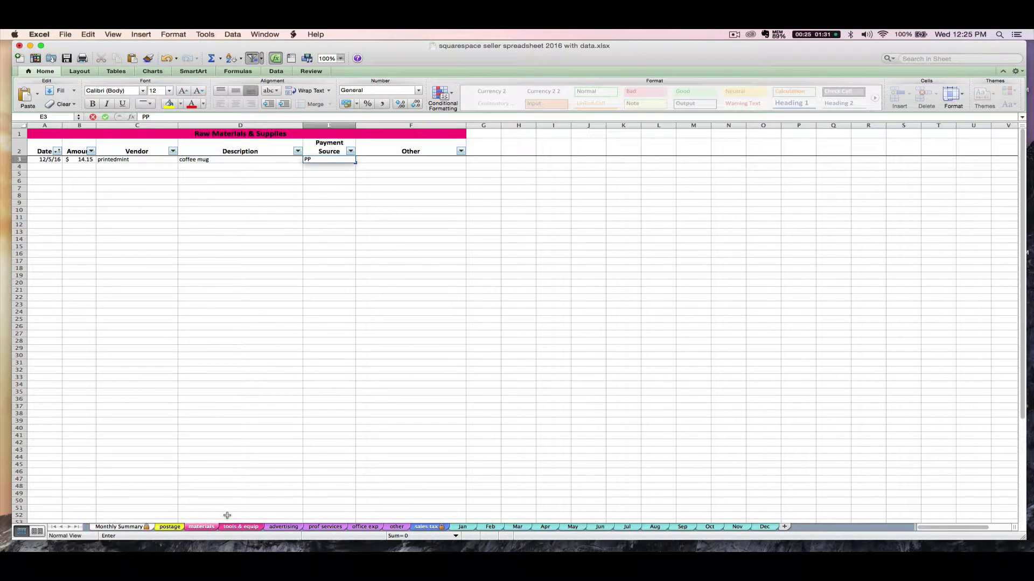
key(Tab)
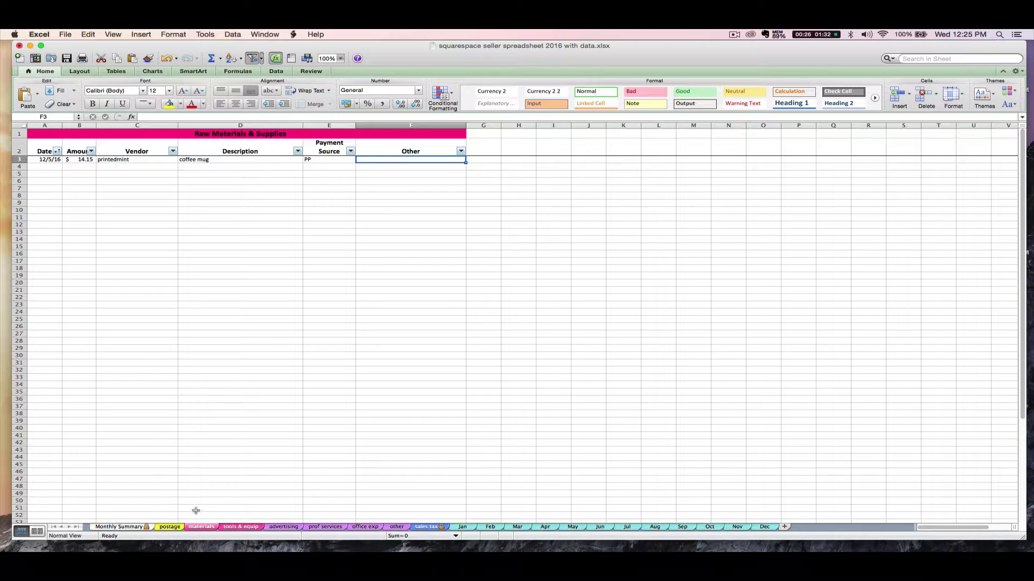
Step: Review the date, amount and vendor entered in A3 through C3
click(47, 161)
click(78, 159)
click(126, 160)
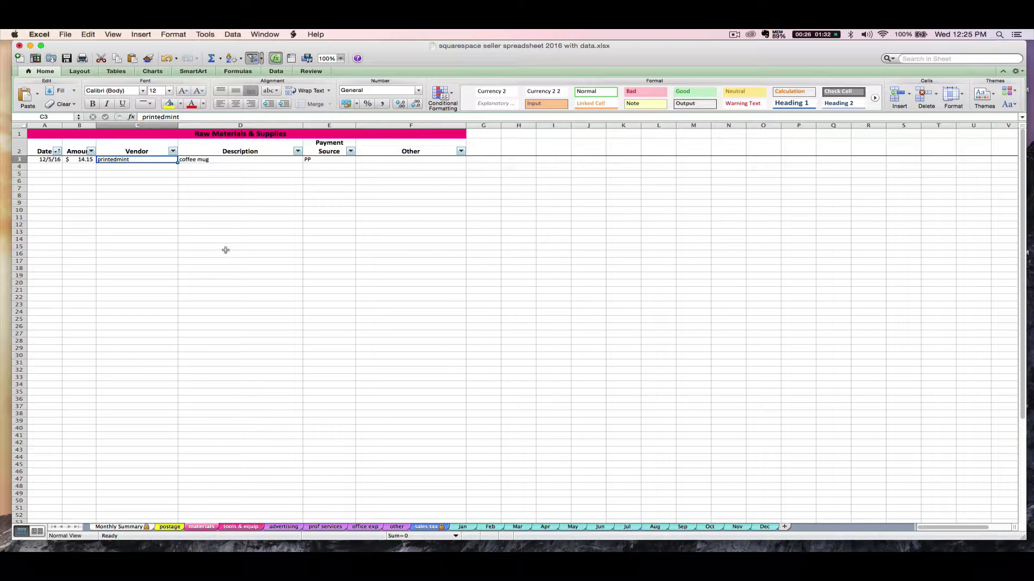
Step: Check that December Materials & Supplies in M20 on the Monthly Summary now shows $14.15
click(111, 527)
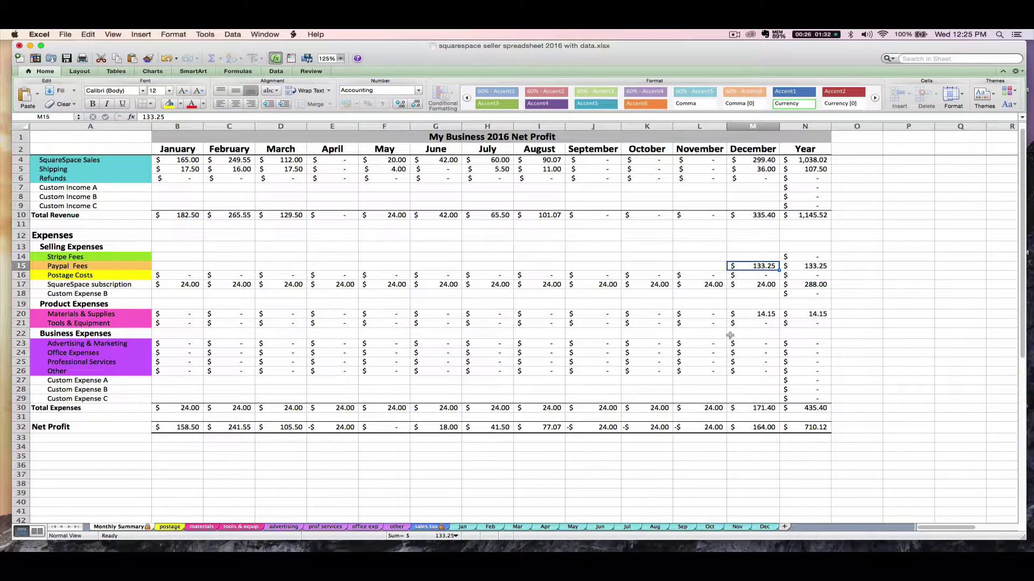
click(756, 315)
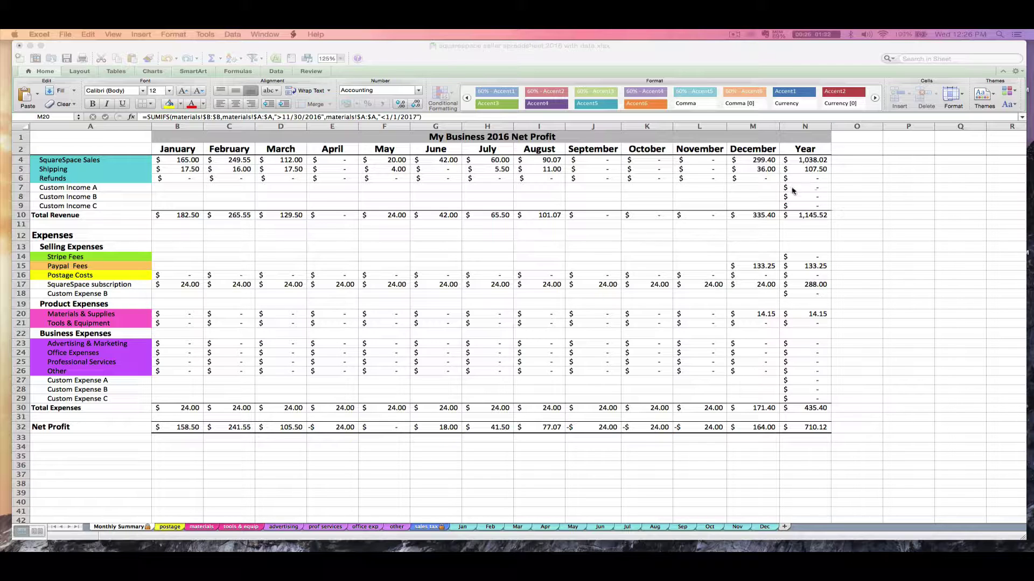
Step: On the Postage & Shipping sheet, log the first expense: 1/15/16, $3.75, US Postal Service, paid PP
click(170, 528)
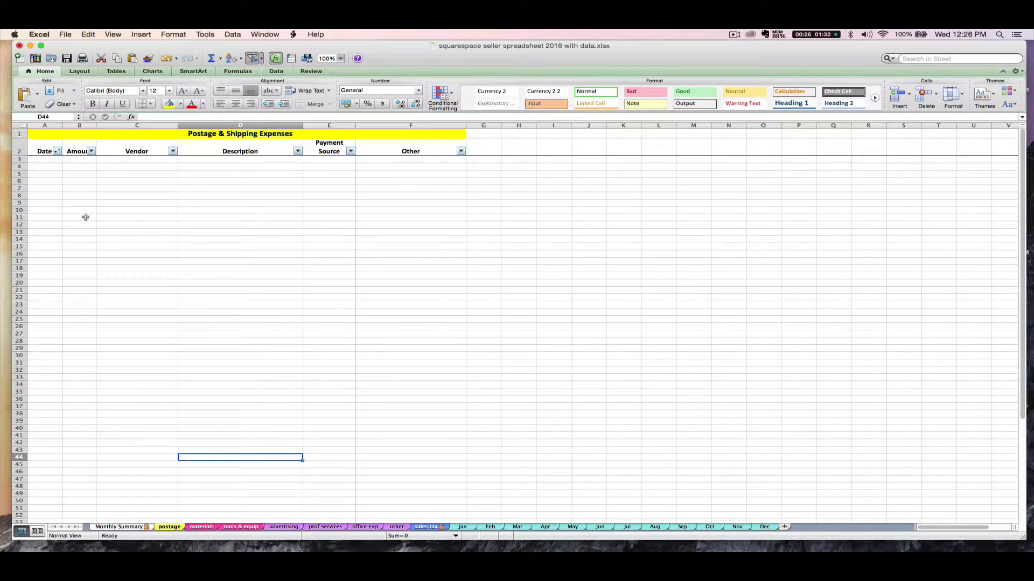
click(85, 216)
click(48, 161)
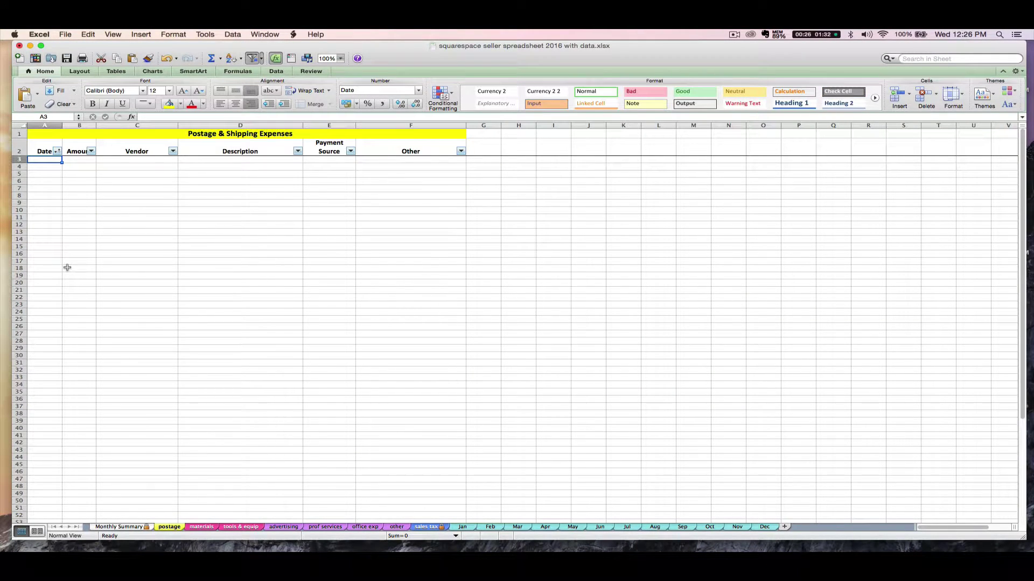
text(1/15/16)
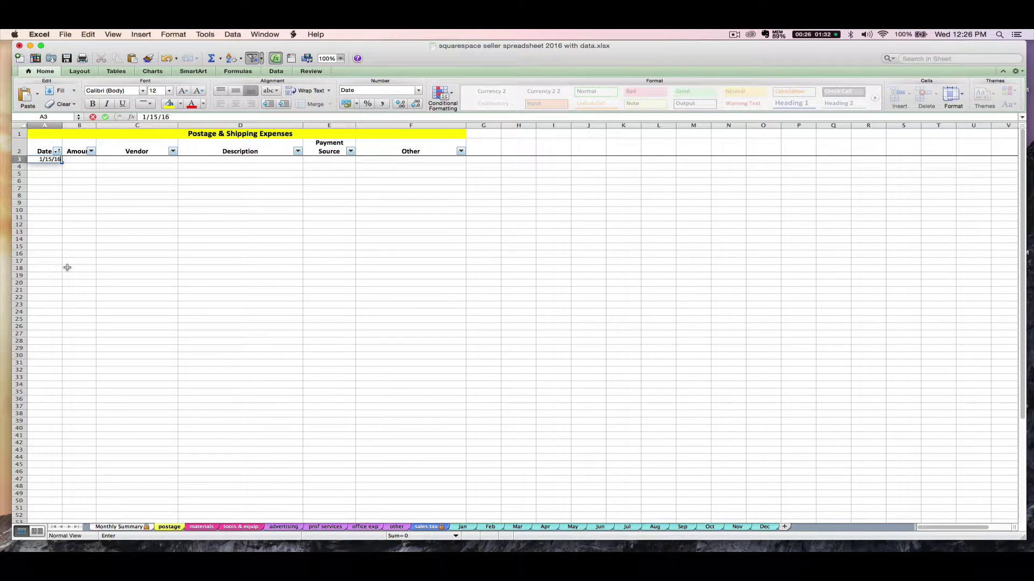
key(Tab)
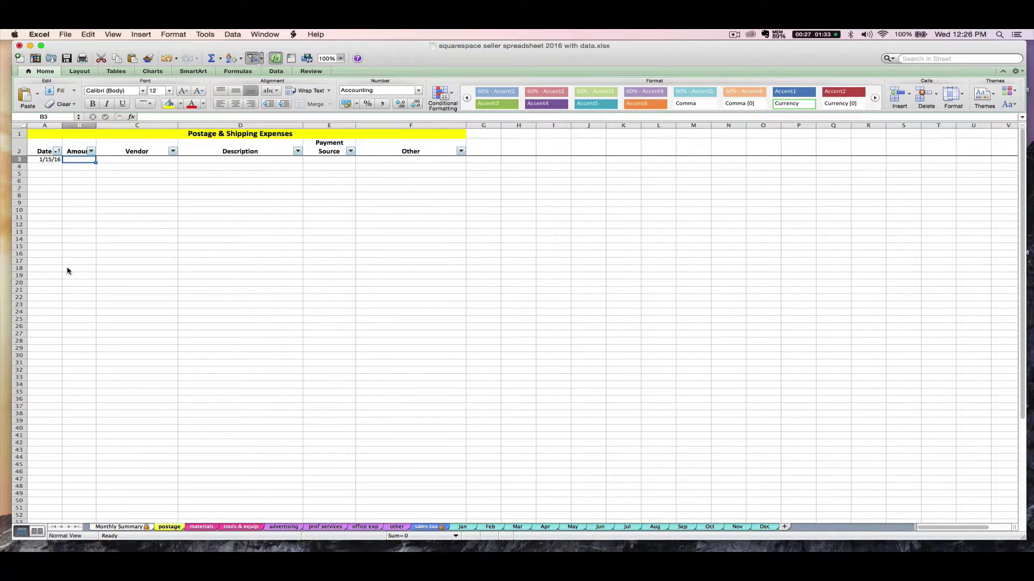
text(3.75)
key(Tab)
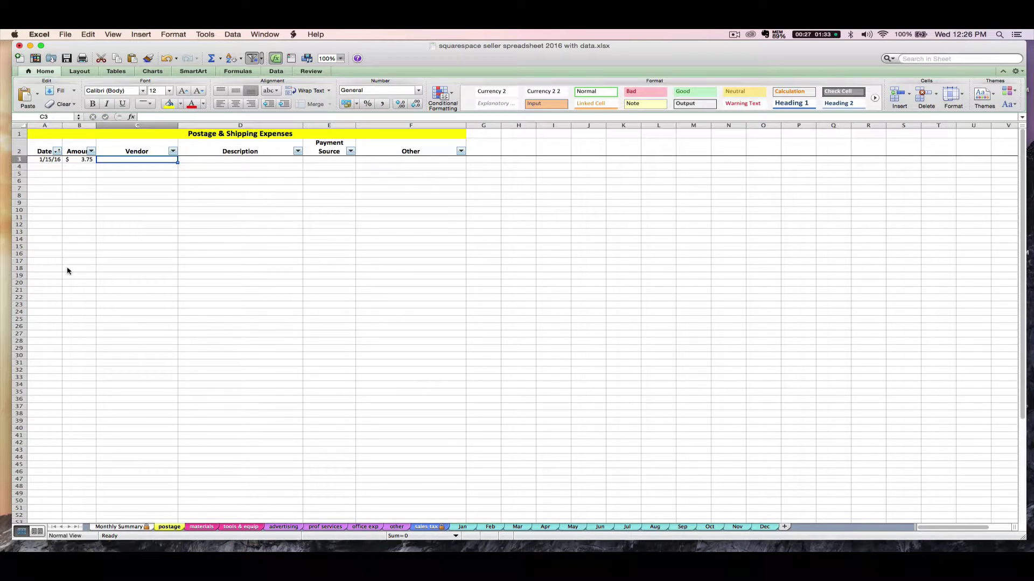
text(US Post)
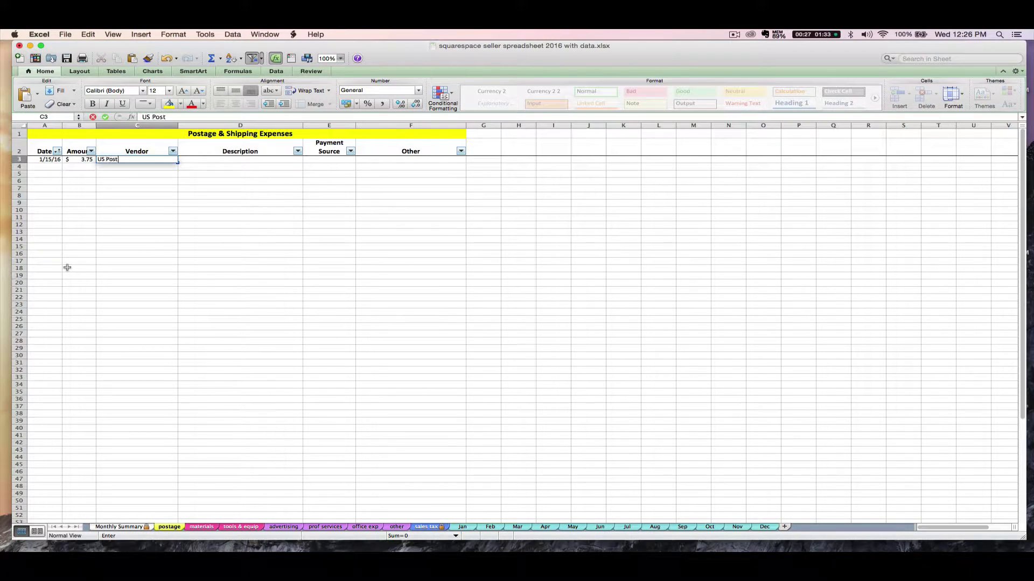
text(al Service)
key(Tab)
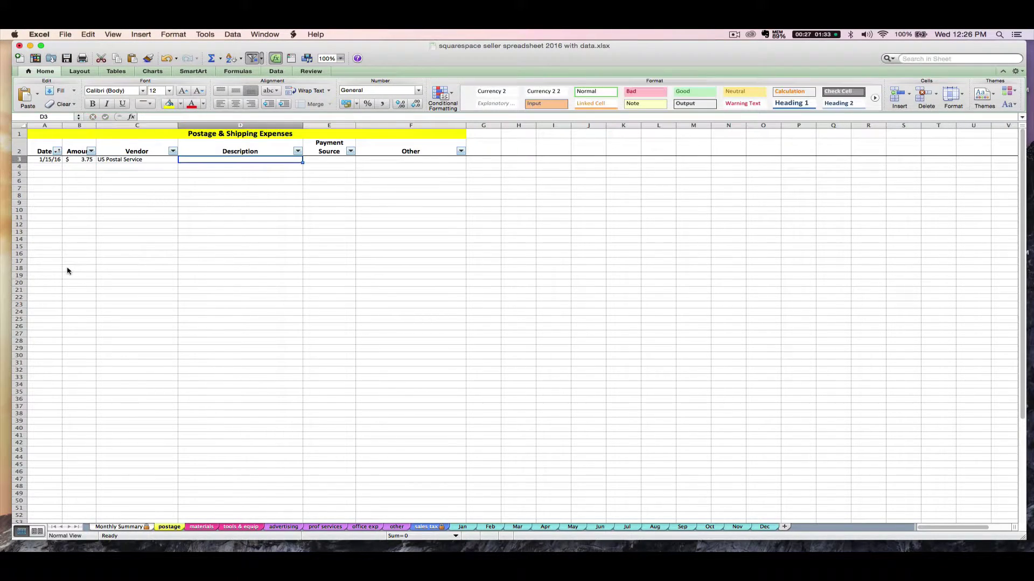
key(Tab)
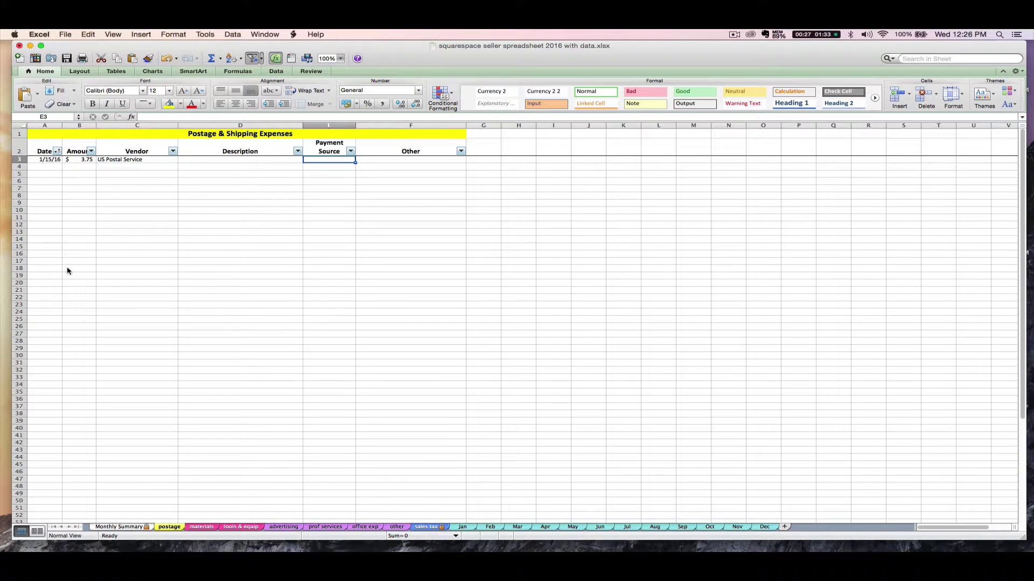
text(PP)
key(Tab)
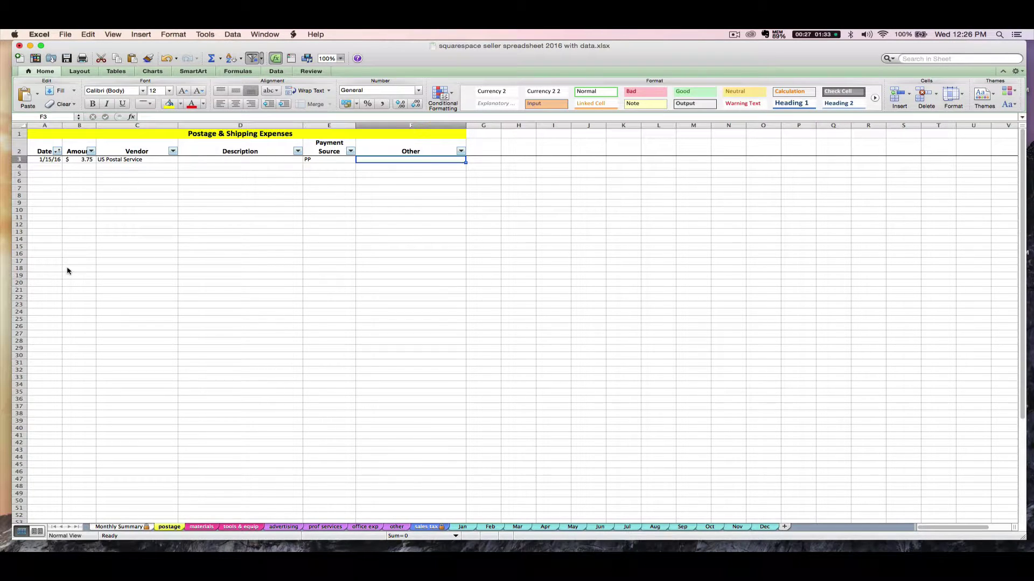
Step: Add the 1/28/16 row in A4: $3.75, US Postal Service, payment source PP
click(46, 167)
text(1/)
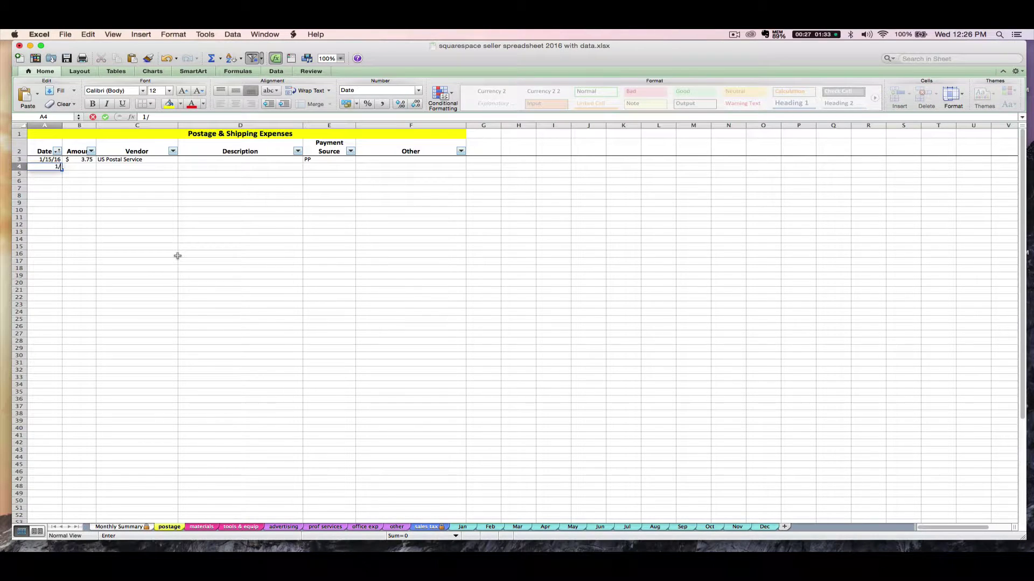
text(28)
key(Tab)
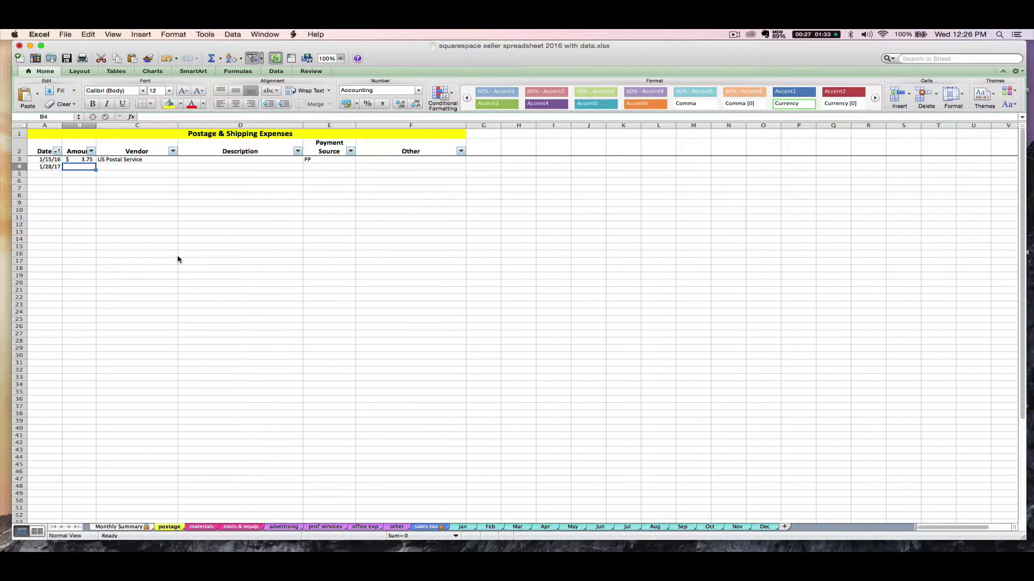
key(Left)
text(1/28/)
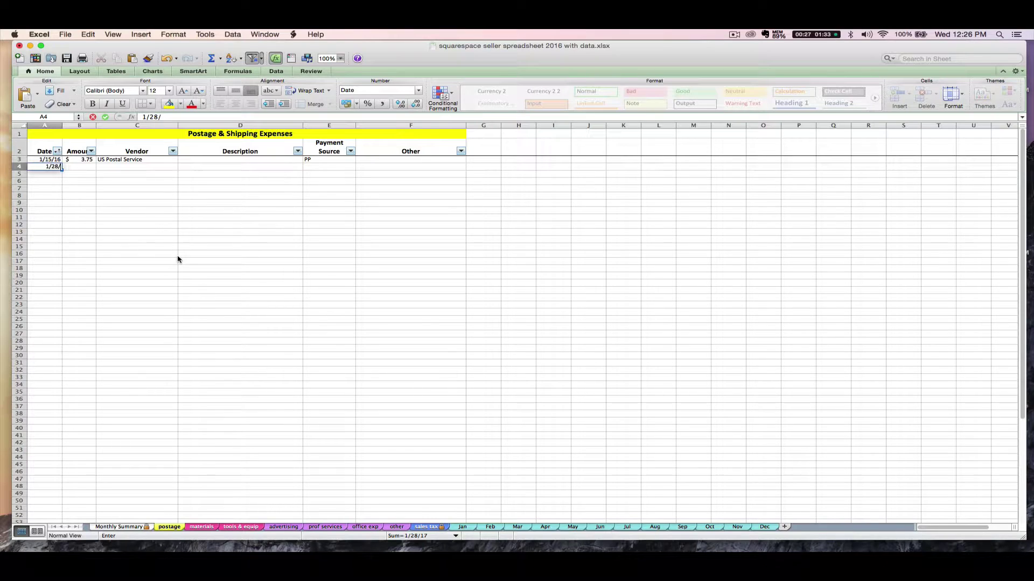
text(16)
key(Tab)
text(3.75)
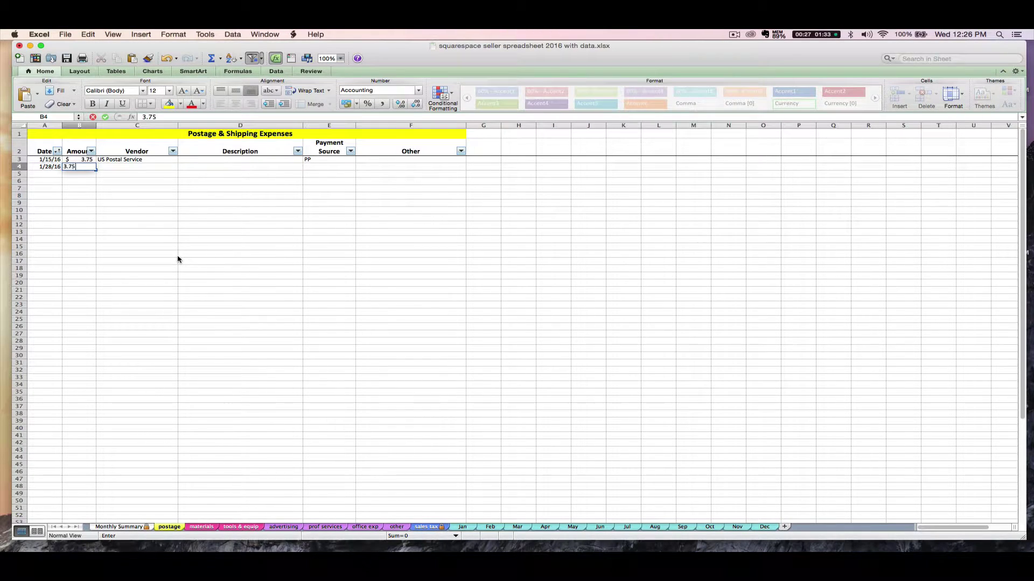
key(Tab)
text(US)
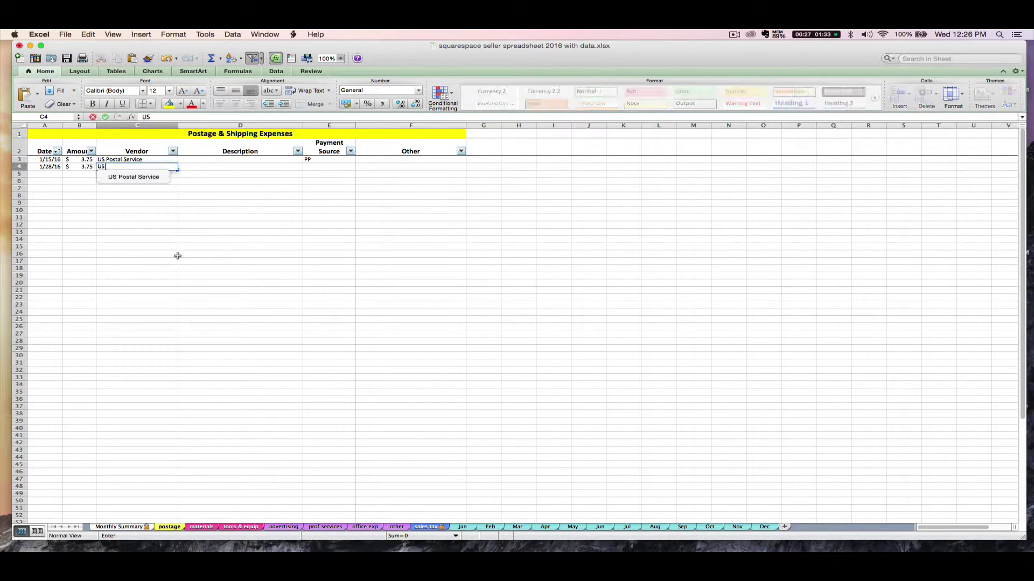
key(Tab)
key(Tab)
text(PP)
key(Return)
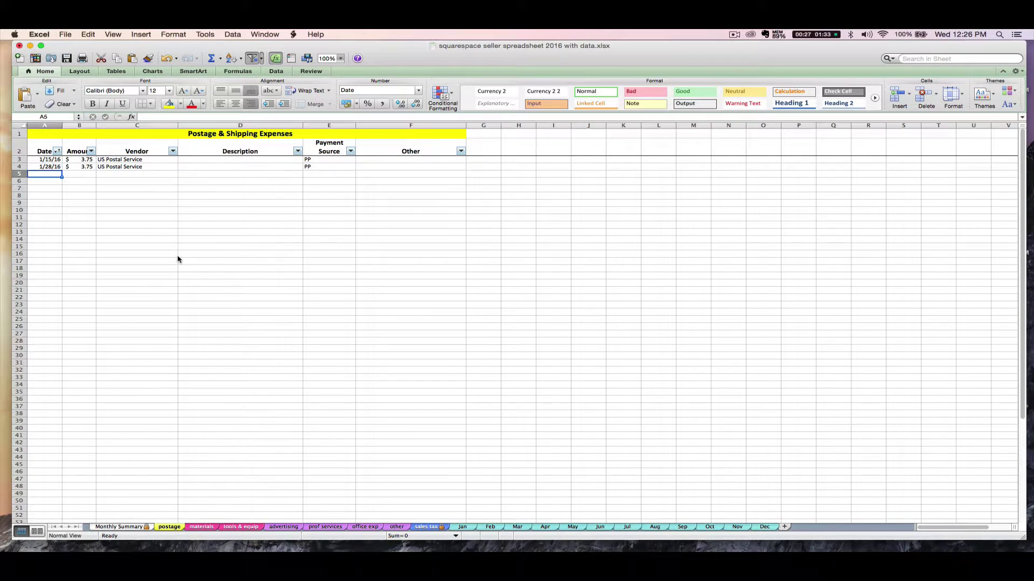
Step: On the Monthly Summary sheet, check January's $7.50 postage total in B16, then select December's Stripe Fees cell M14
click(121, 528)
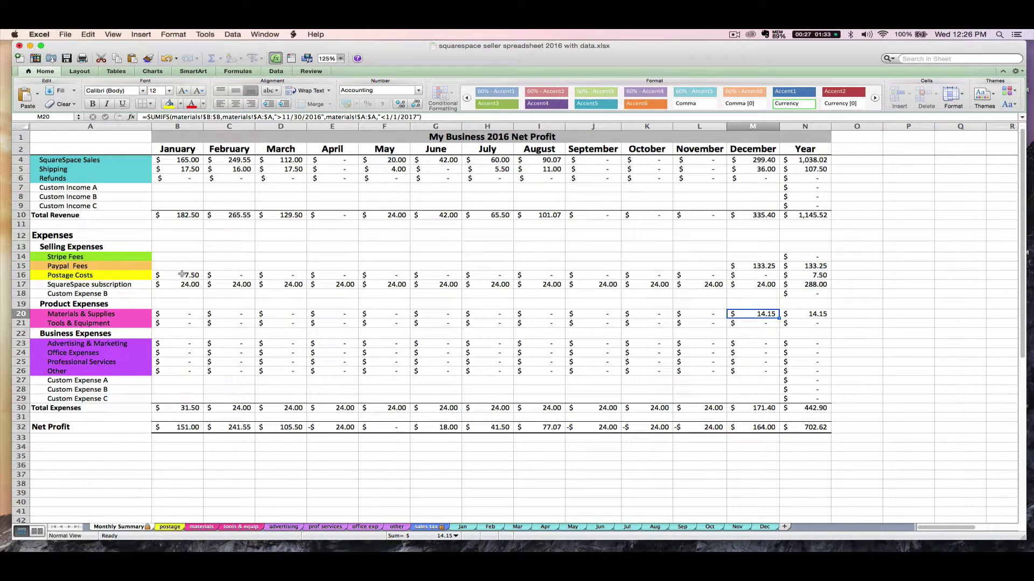
click(170, 274)
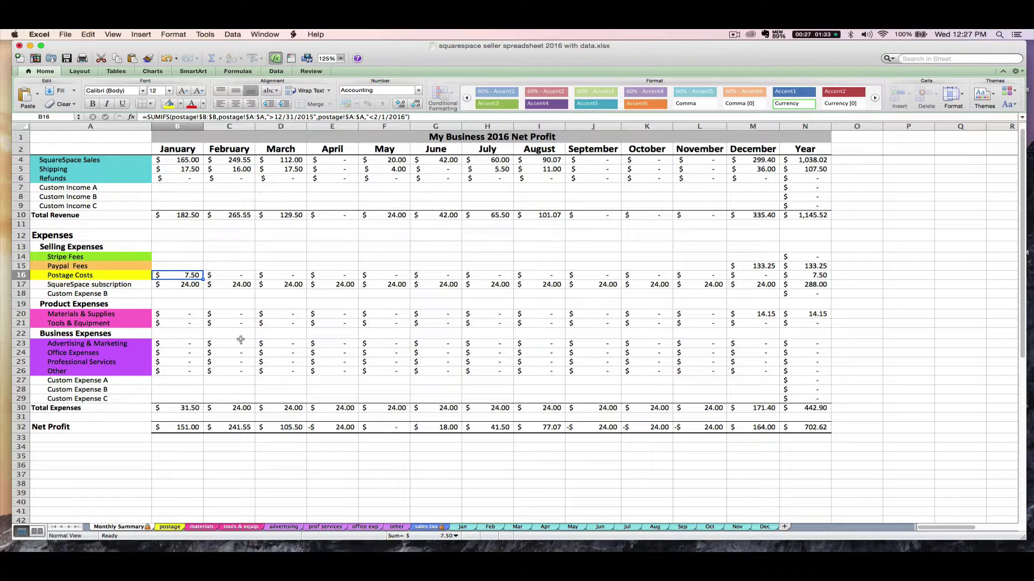
click(740, 257)
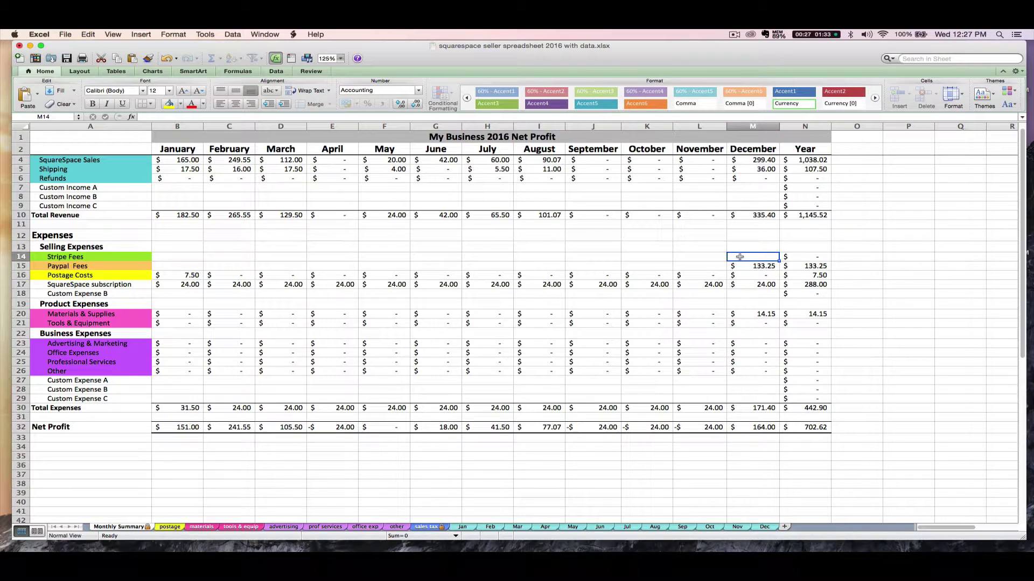
Step: Download the Stripe monthly report from the dashboard's Business Settings Data tab and view recent downloads
key(super+Tab)
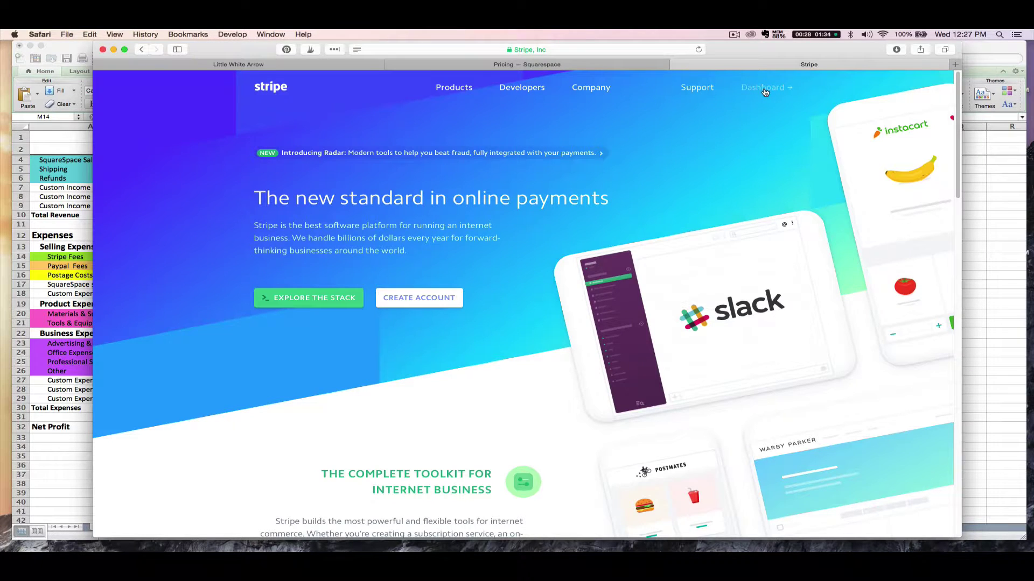
click(764, 89)
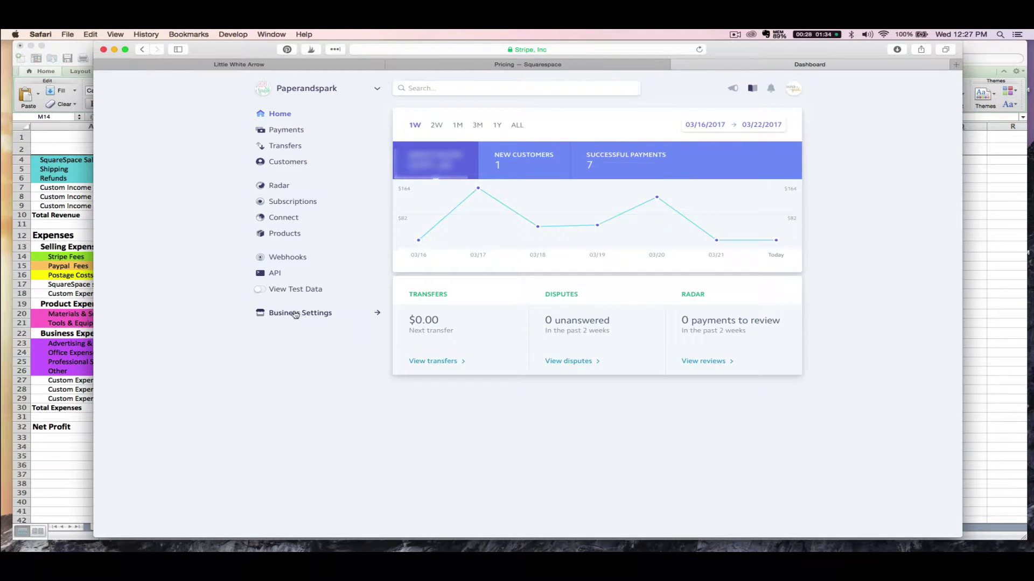
click(294, 316)
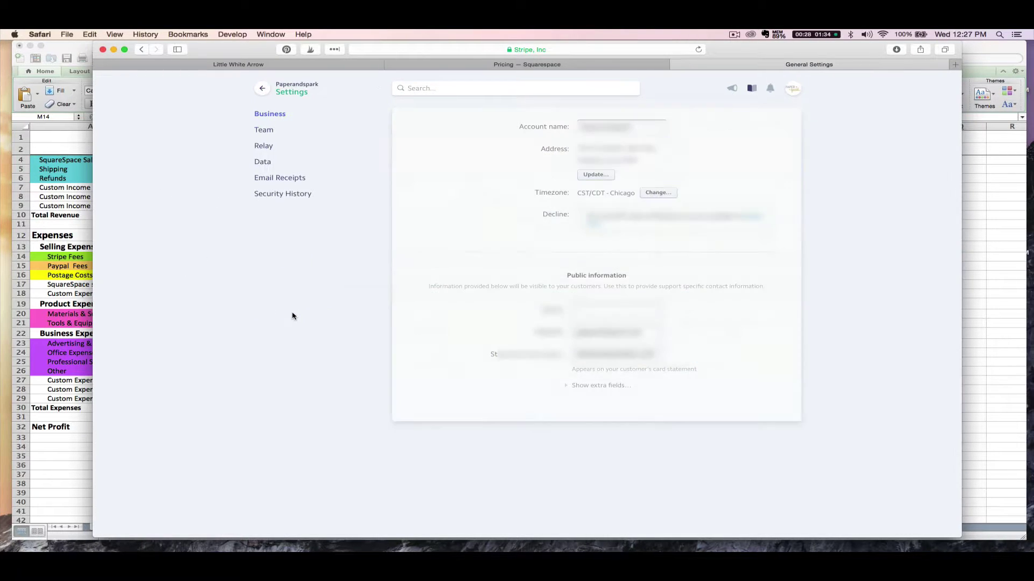
click(268, 164)
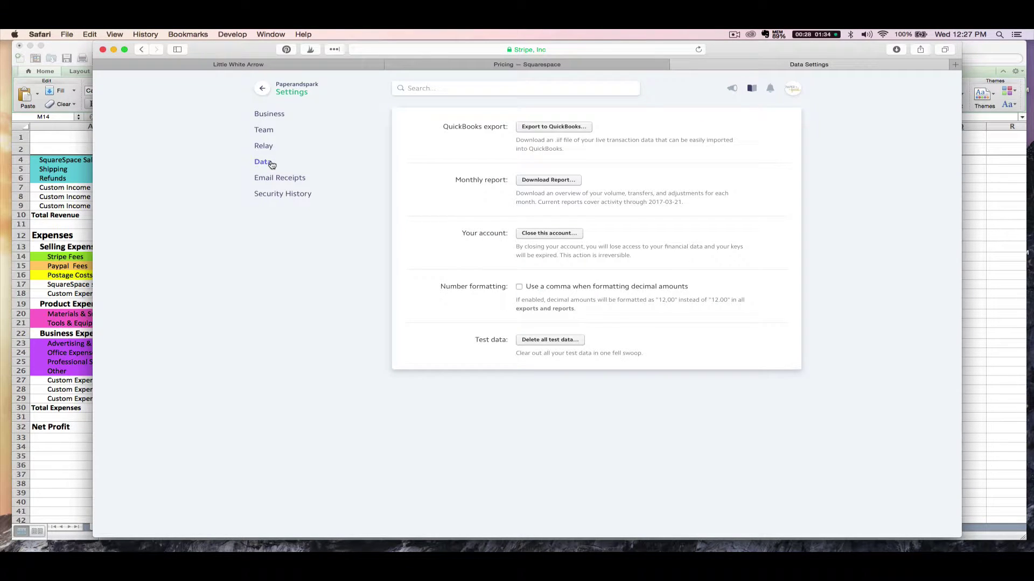
click(535, 183)
click(896, 49)
Step: Open the monthly_statement CSV, fill the 12/1/16 fees cell (-179.34) yellow, and return to the net profit workbook
click(868, 97)
double_click(868, 98)
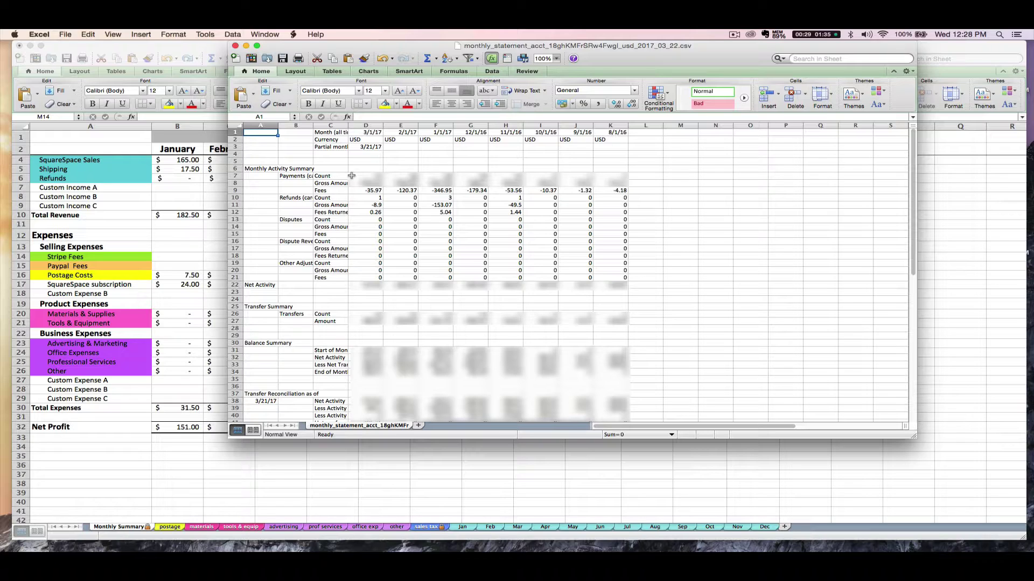
click(466, 190)
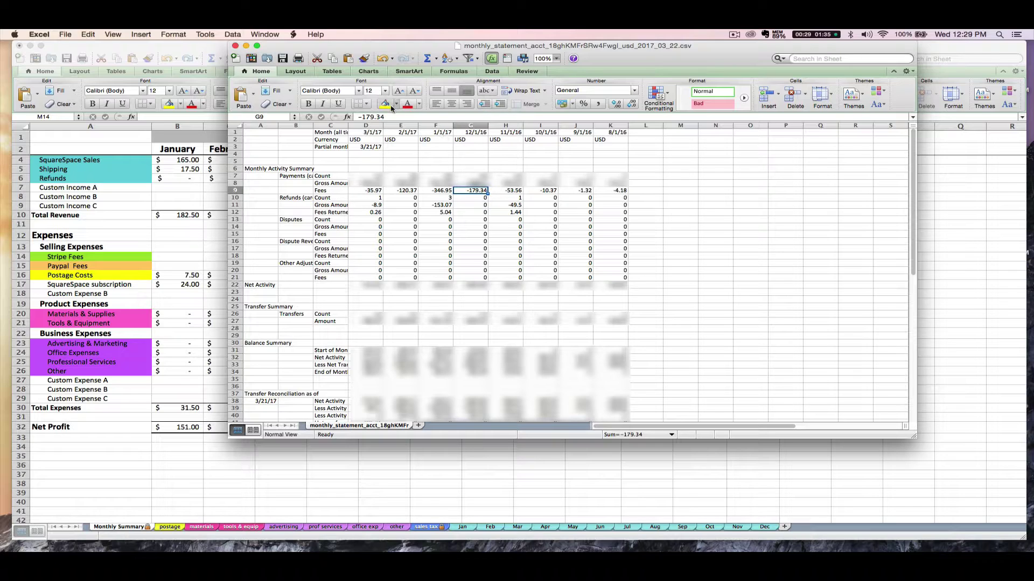
click(390, 106)
click(161, 281)
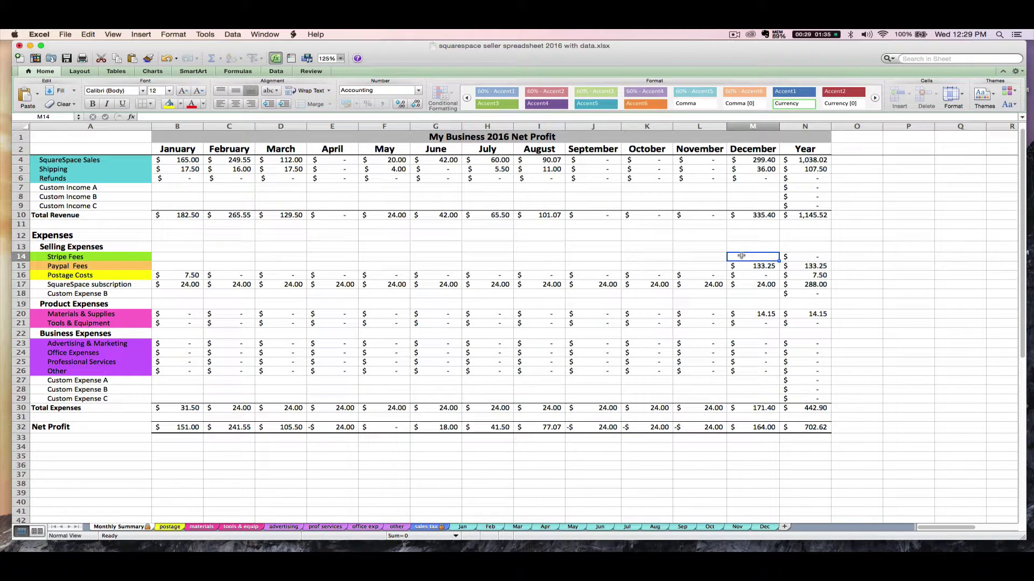
Step: Enter 179.34 as December's Stripe fees in M14, then select M14:M15 to check the combined fees
text(179.34)
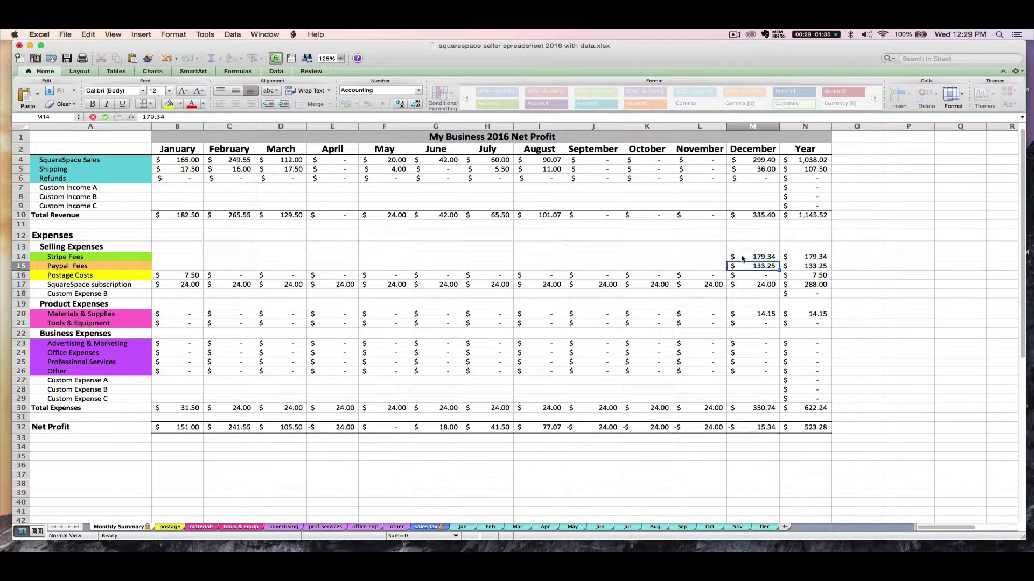
key(Return)
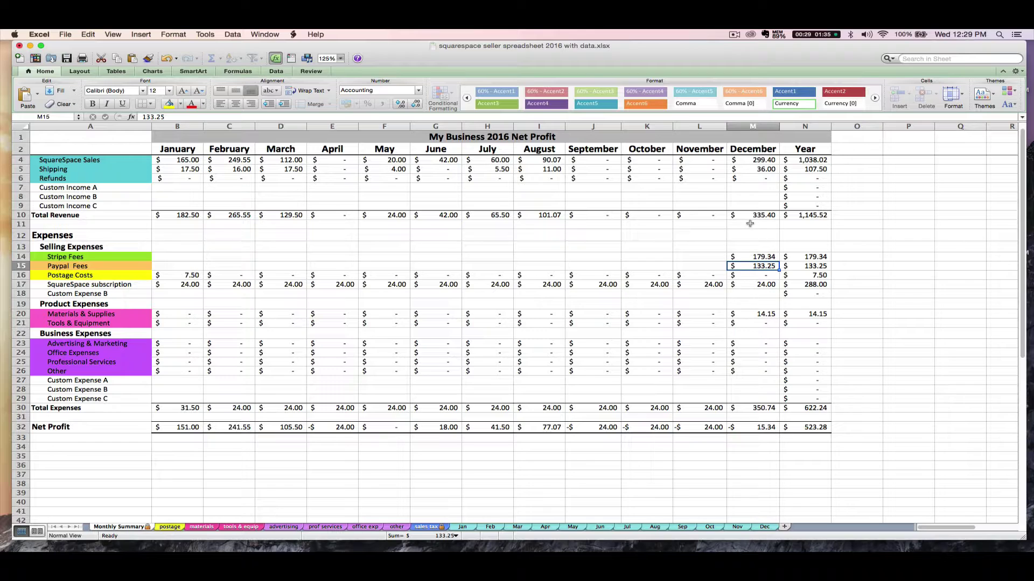
drag(744, 257, 749, 266)
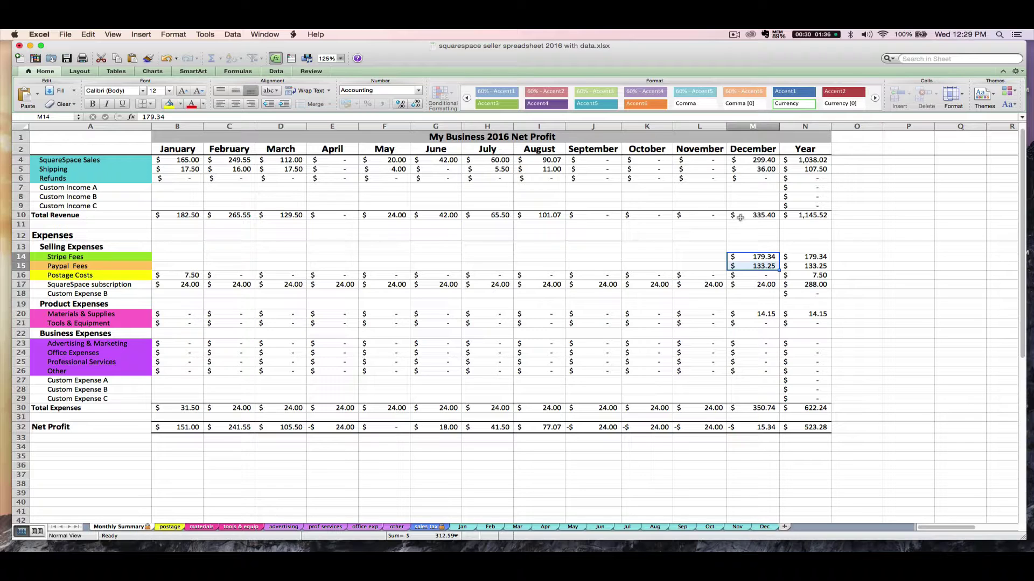
click(740, 217)
drag(739, 255, 742, 263)
click(757, 257)
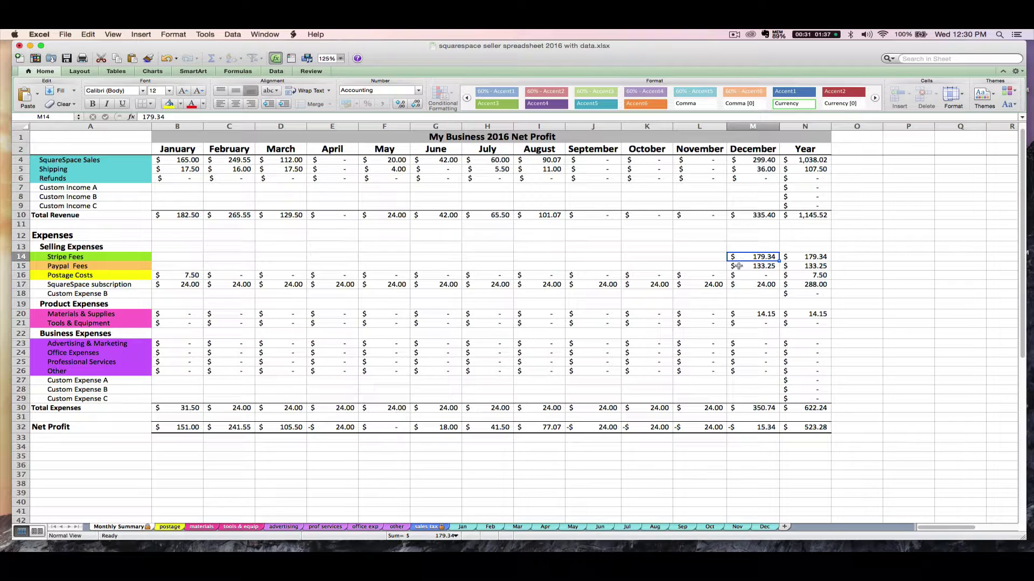
drag(738, 266, 745, 260)
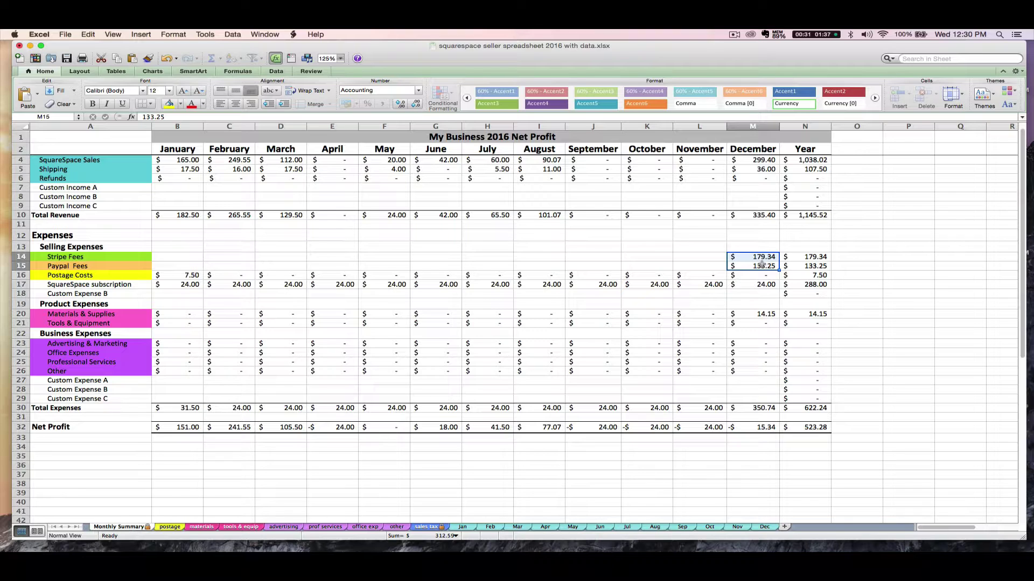
click(686, 284)
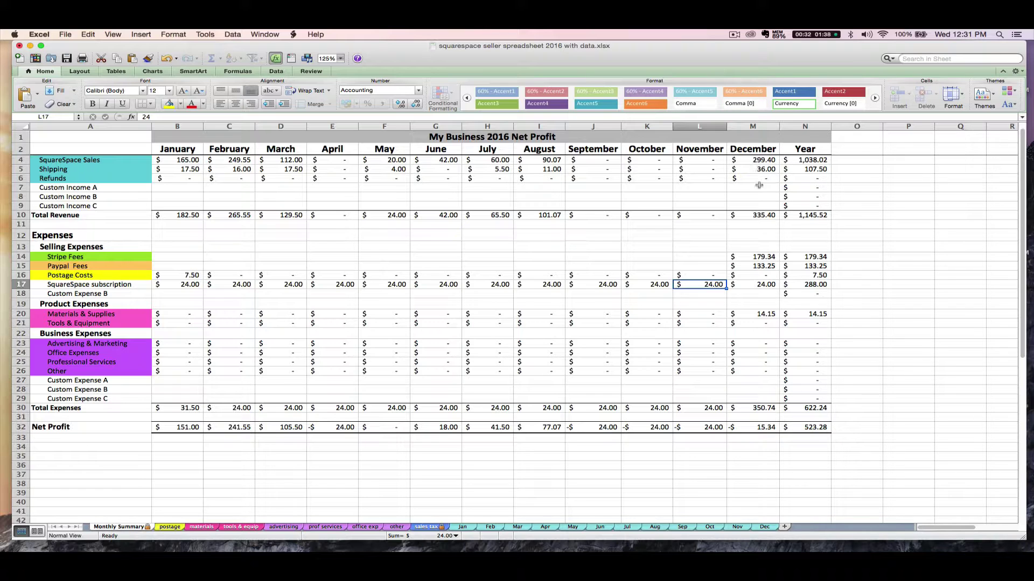
scroll(760, 177, up, 1)
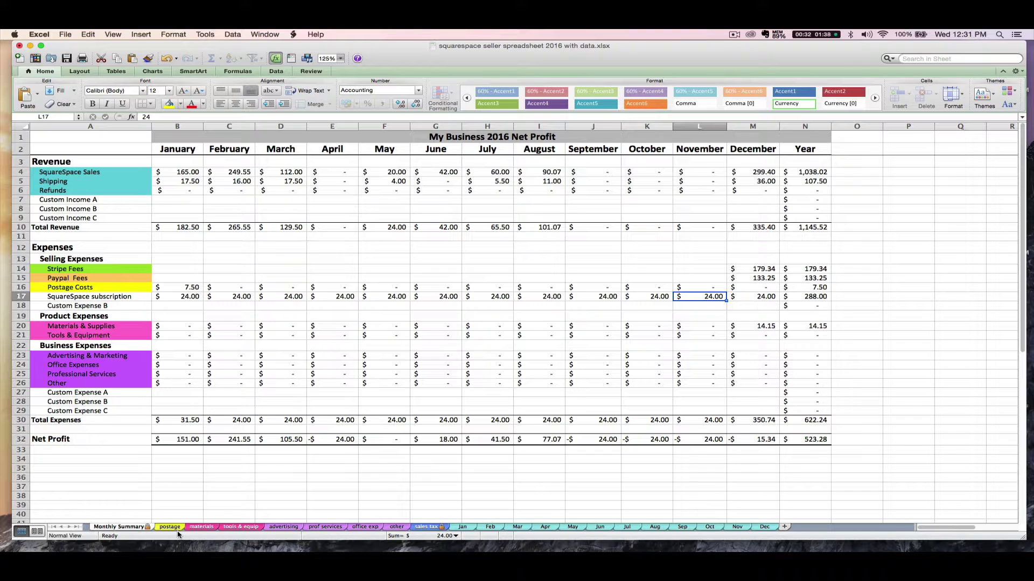
click(118, 393)
click(127, 305)
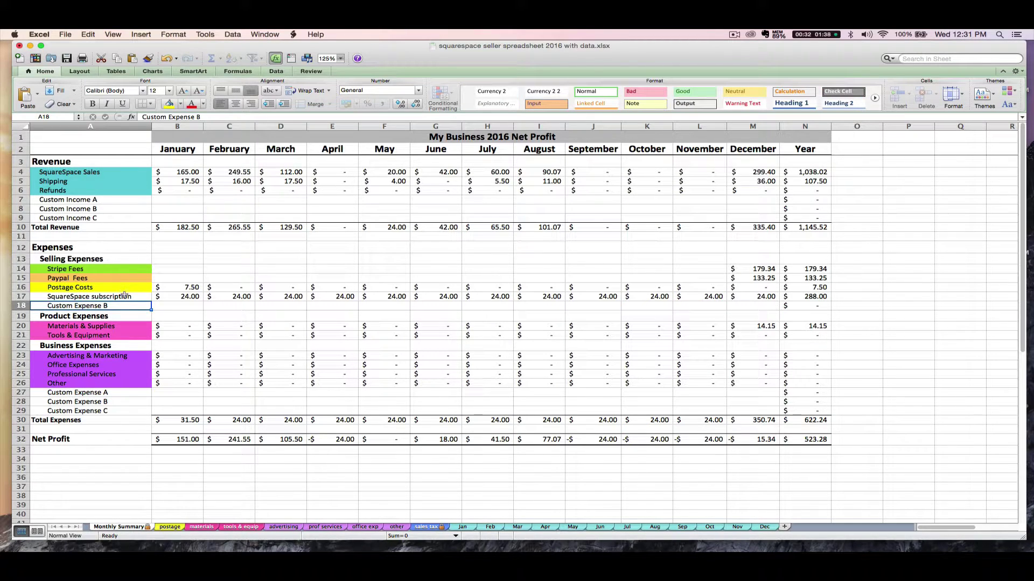
click(125, 296)
drag(88, 395, 90, 414)
click(90, 404)
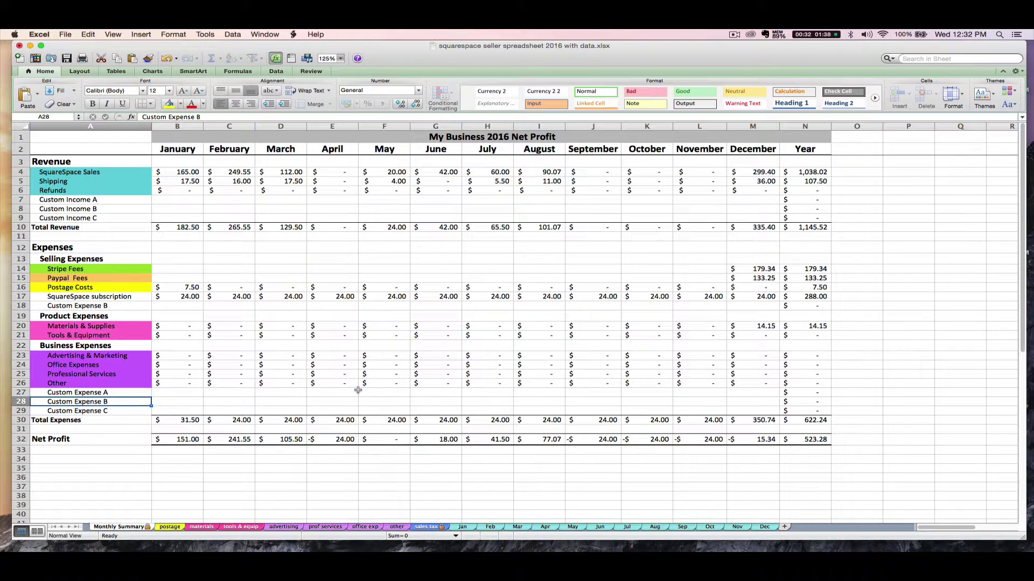